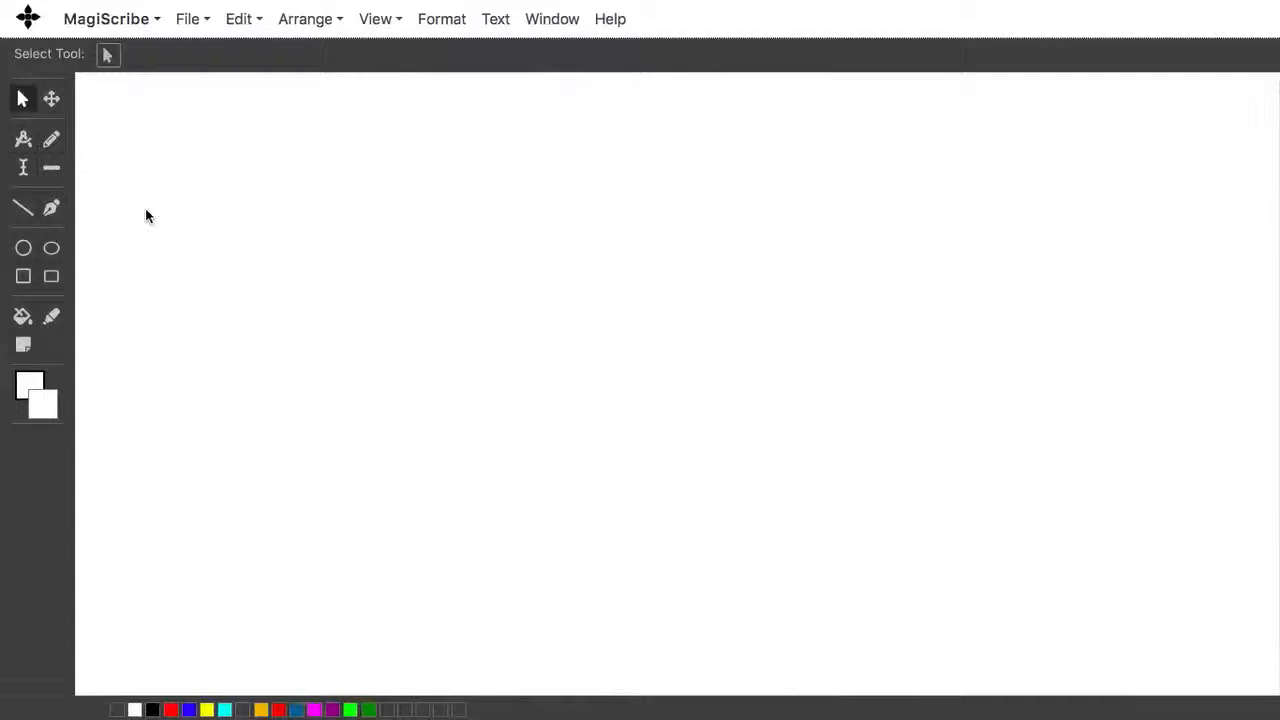
# Step: Draw a straight line across the middle of the canvas with the Line tool
pyautogui.click(20, 212)
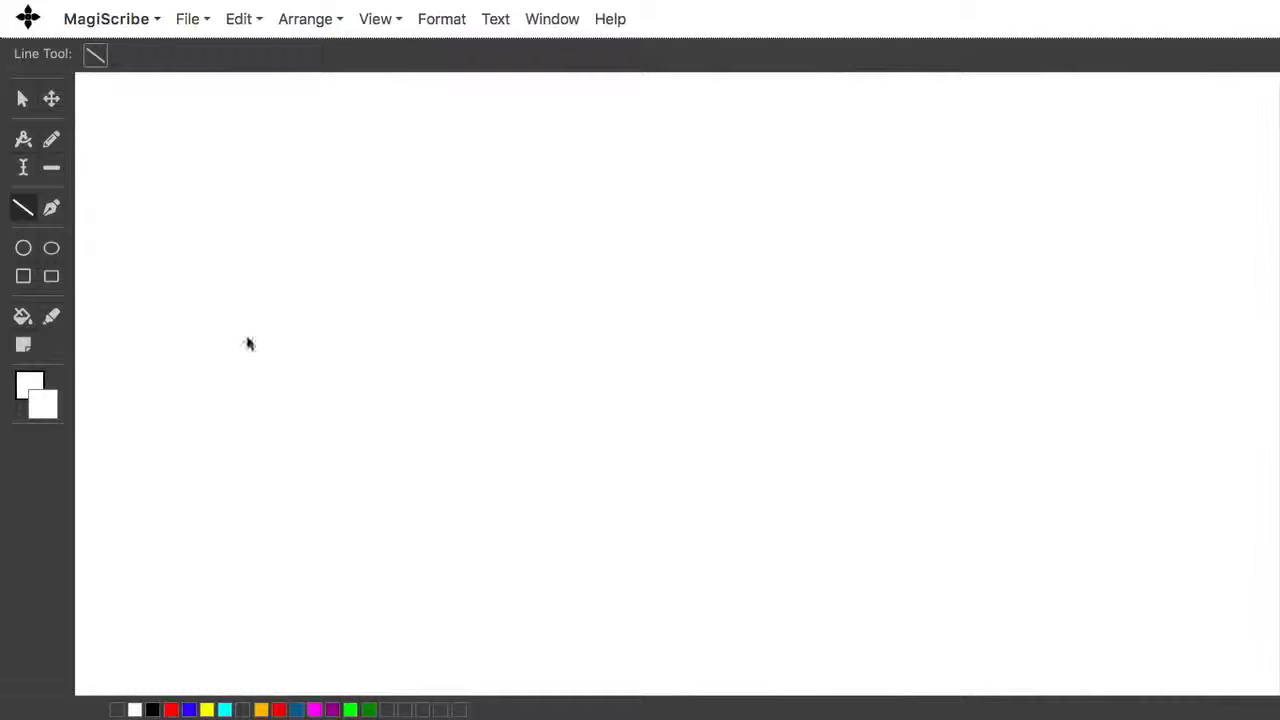
pyautogui.click(275, 395)
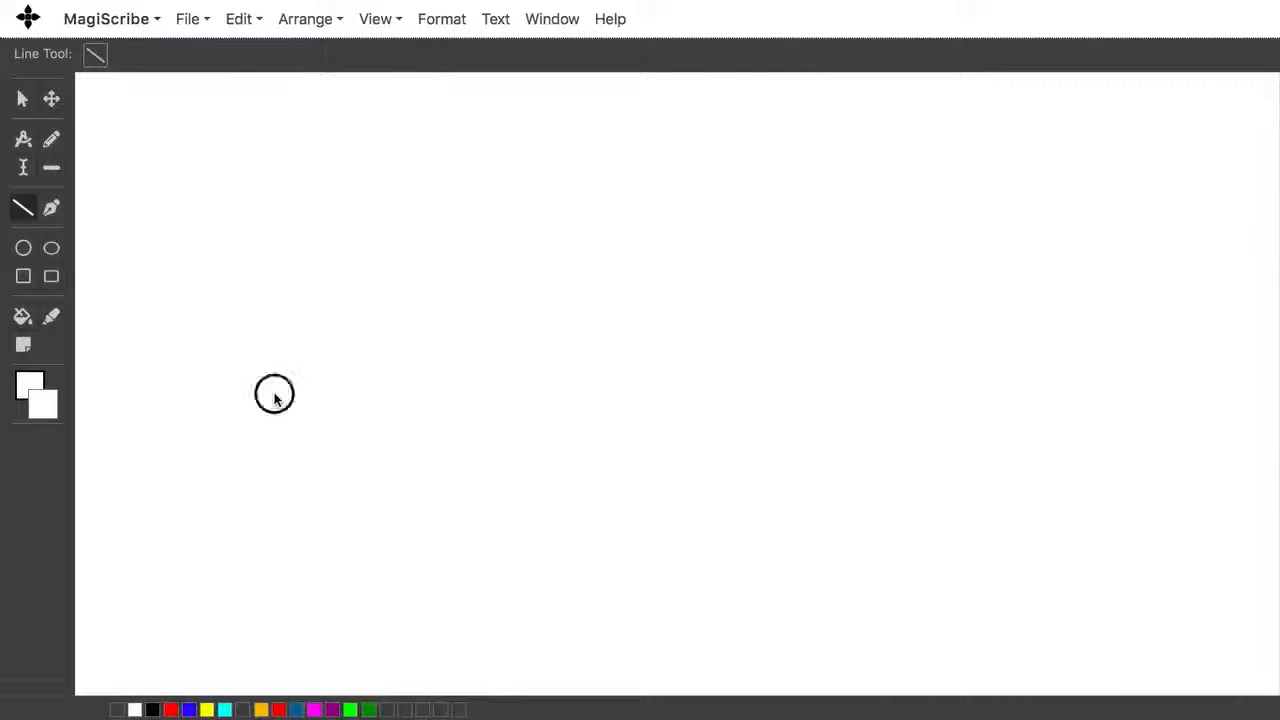
pyautogui.click(1009, 411)
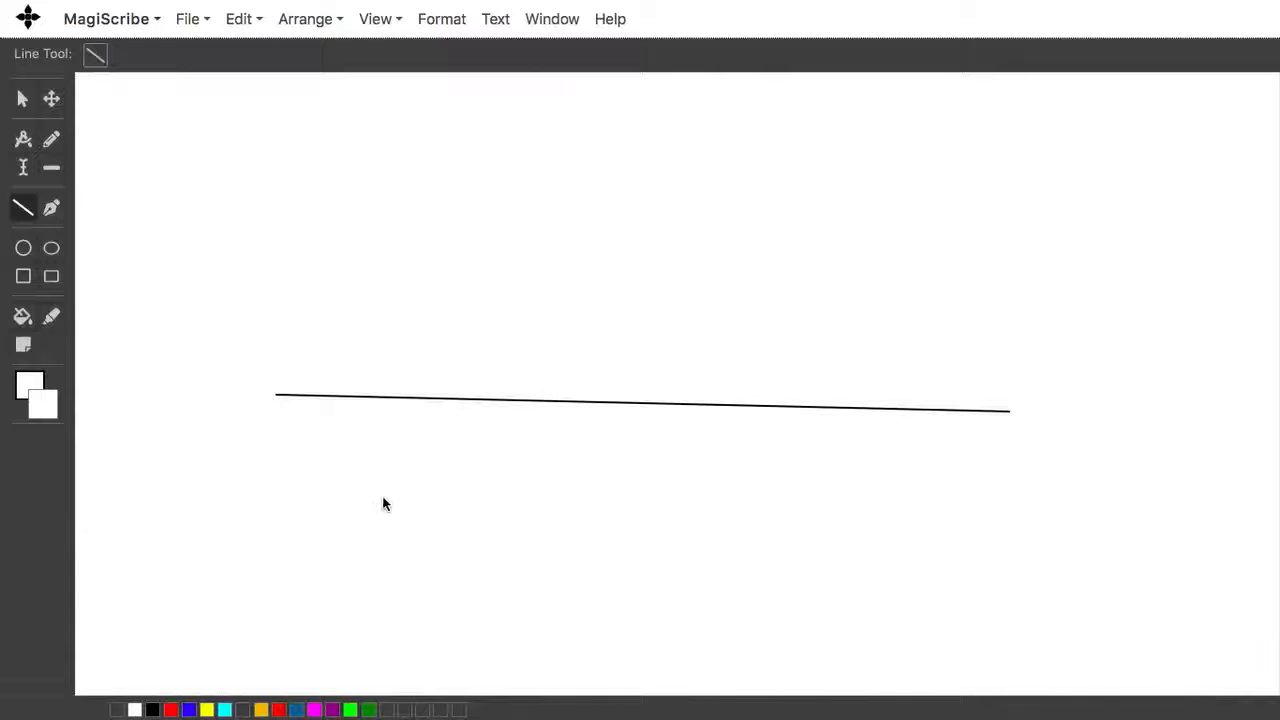
# Step: Set the stroke colour to red and the stroke style to Dashed
pyautogui.click(23, 247)
pyautogui.click(35, 381)
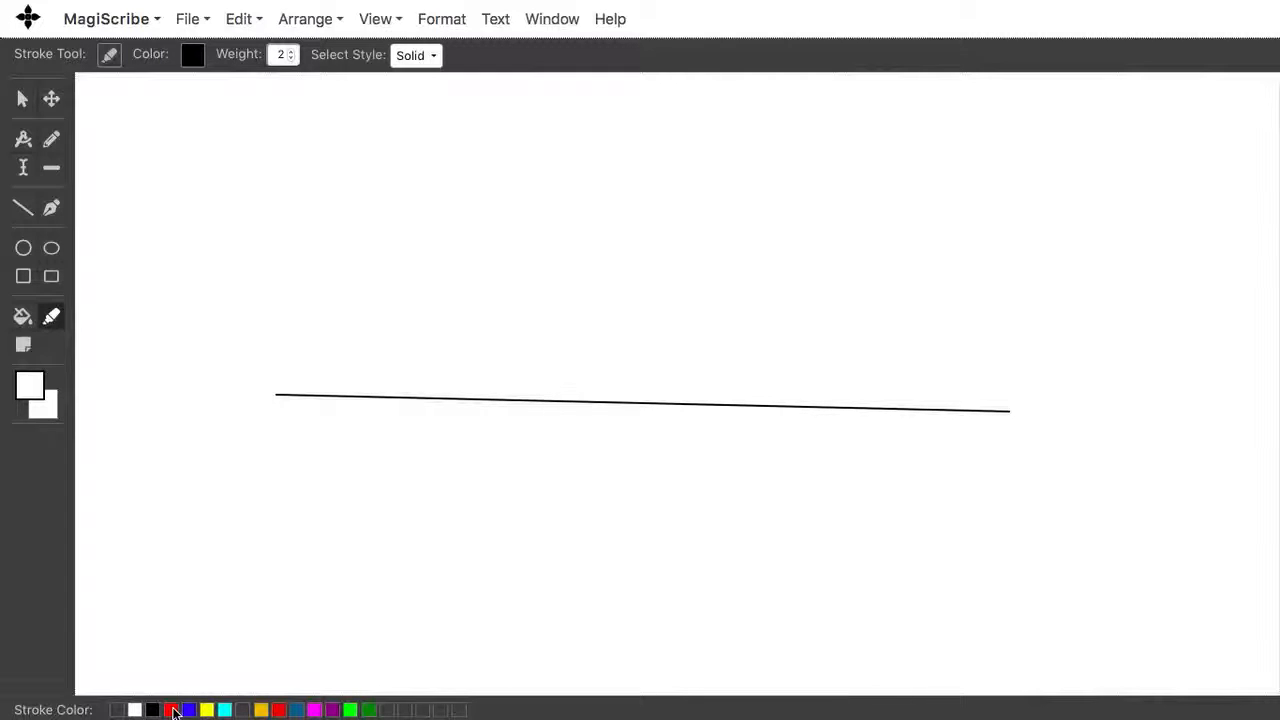
pyautogui.click(172, 710)
pyautogui.click(415, 58)
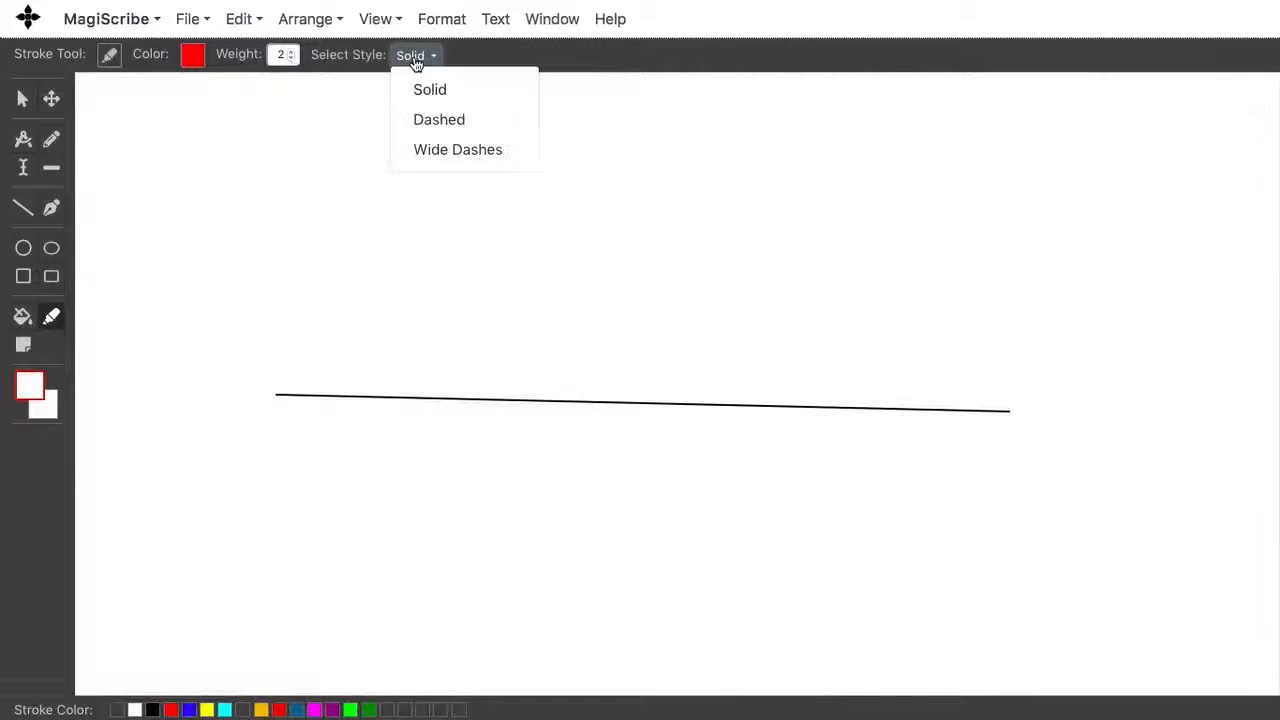
pyautogui.click(422, 122)
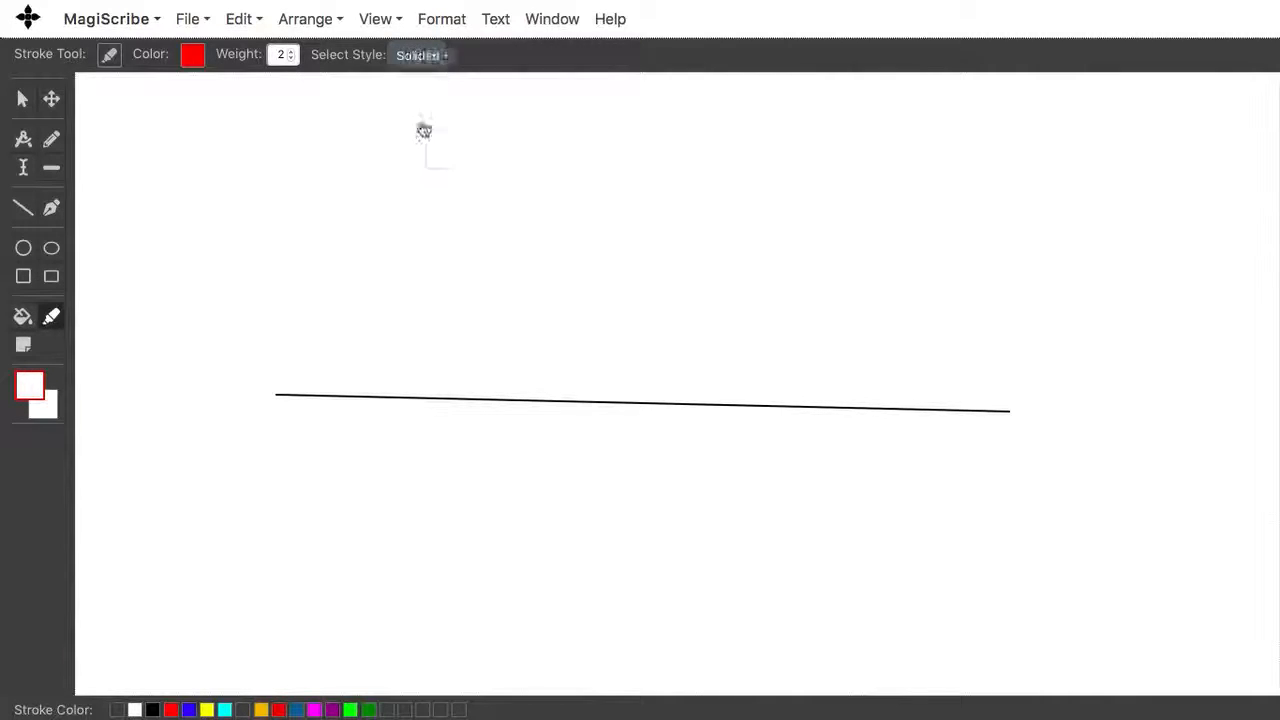
pyautogui.click(291, 51)
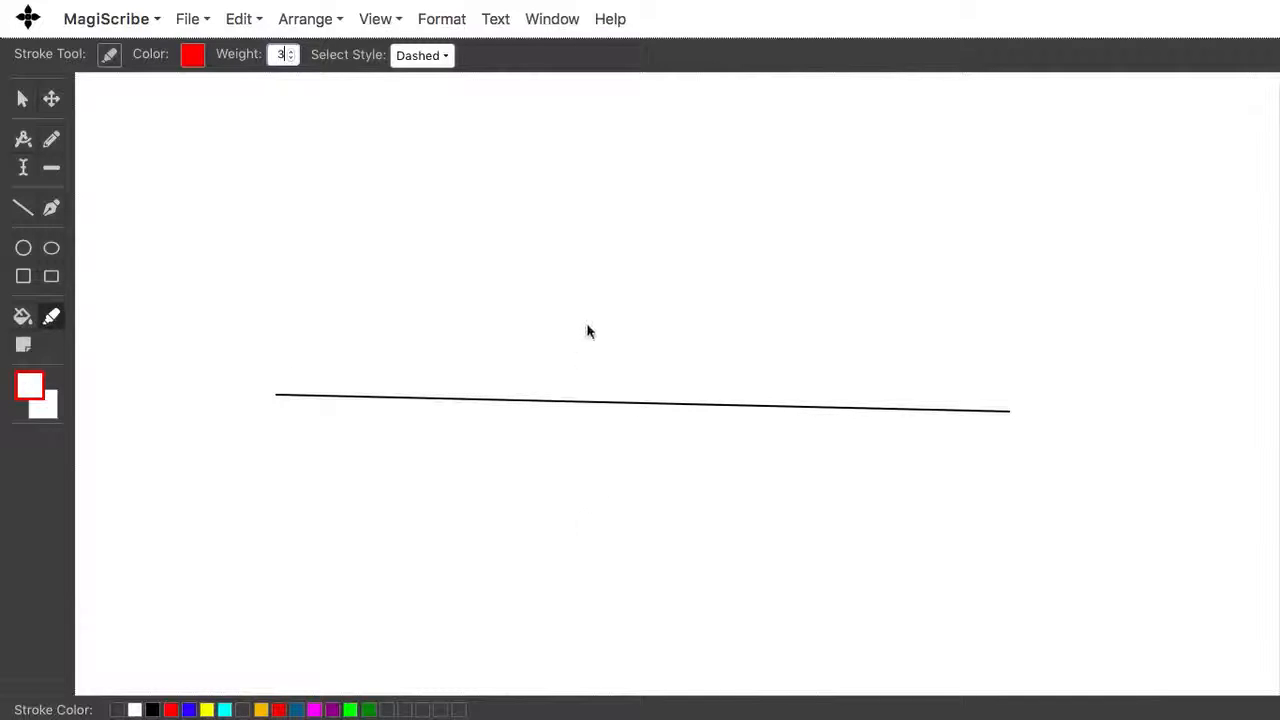
# Step: Draw a circle centred on the line's left end with a radius past the line's midpoint, locking the radius
pyautogui.click(278, 400)
pyautogui.press('c')
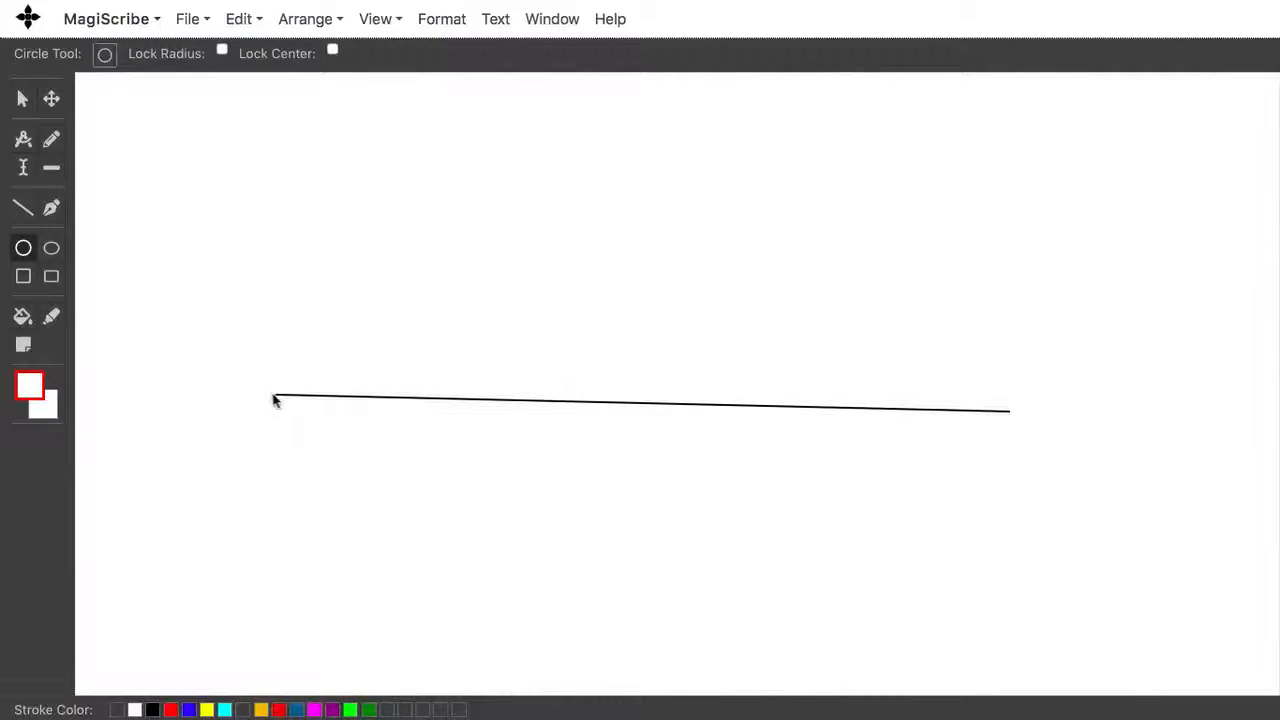
pyautogui.click(222, 51)
pyautogui.click(727, 404)
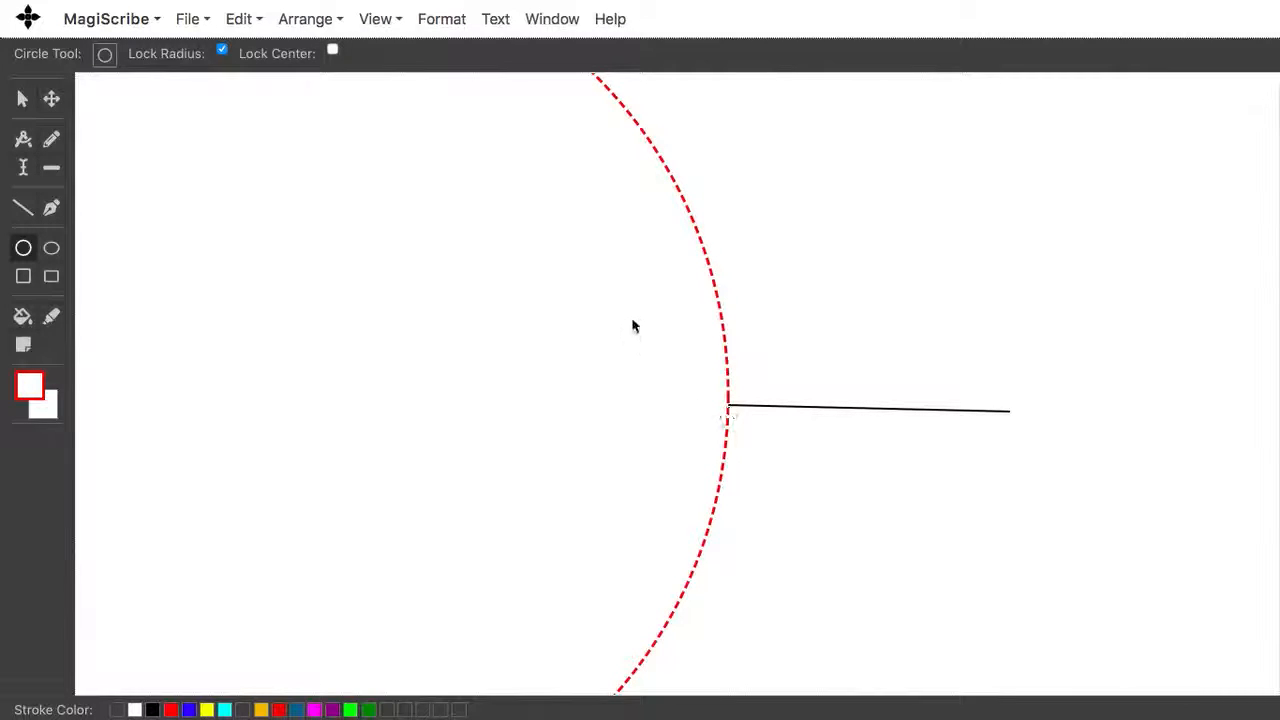
# Step: Stamp another locked-radius circle and move the circles away from the line with the Move tool
pyautogui.click(631, 277)
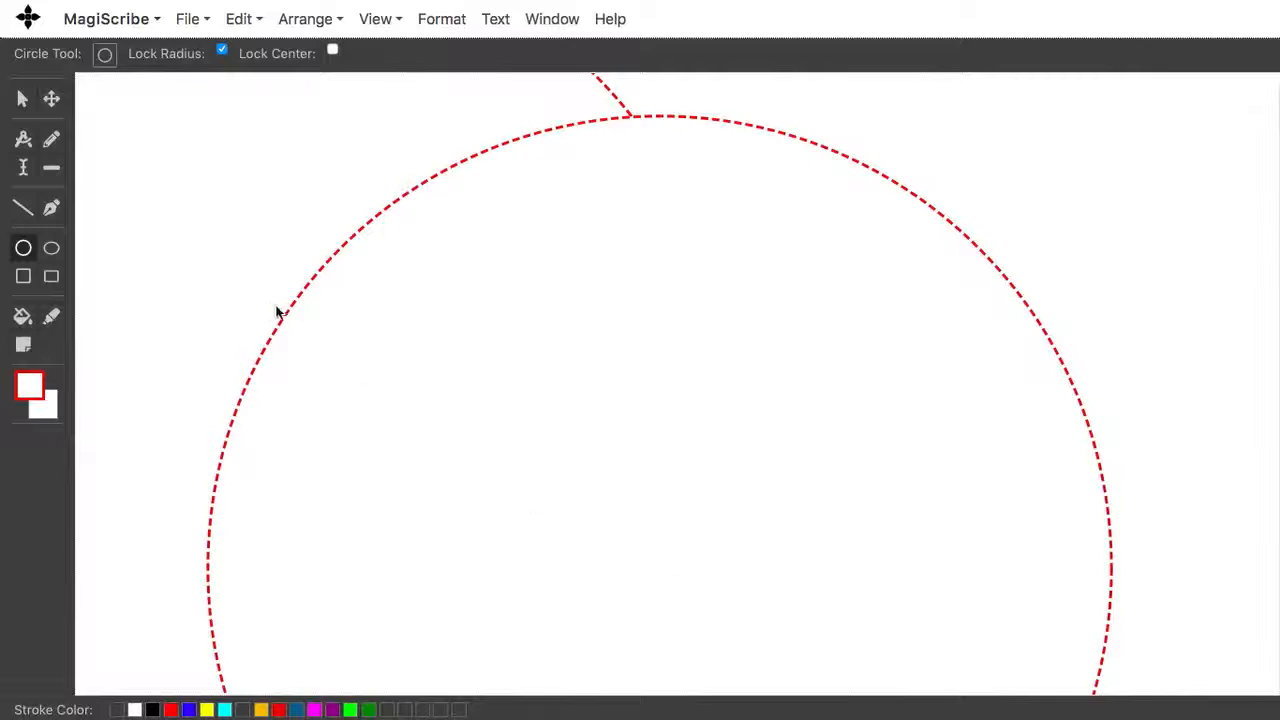
pyautogui.click(51, 100)
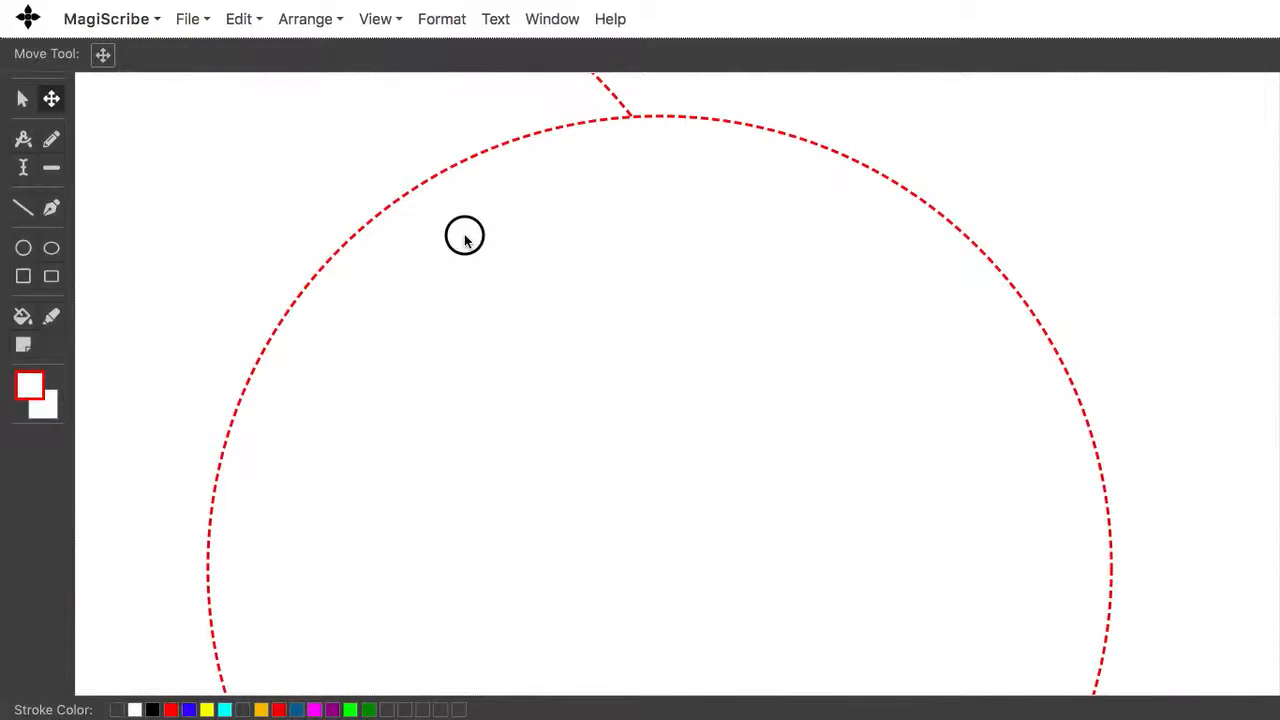
pyautogui.moveTo(463, 234); pyautogui.dragTo(966, 629)
pyautogui.moveTo(480, 191); pyautogui.dragTo(1114, 680)
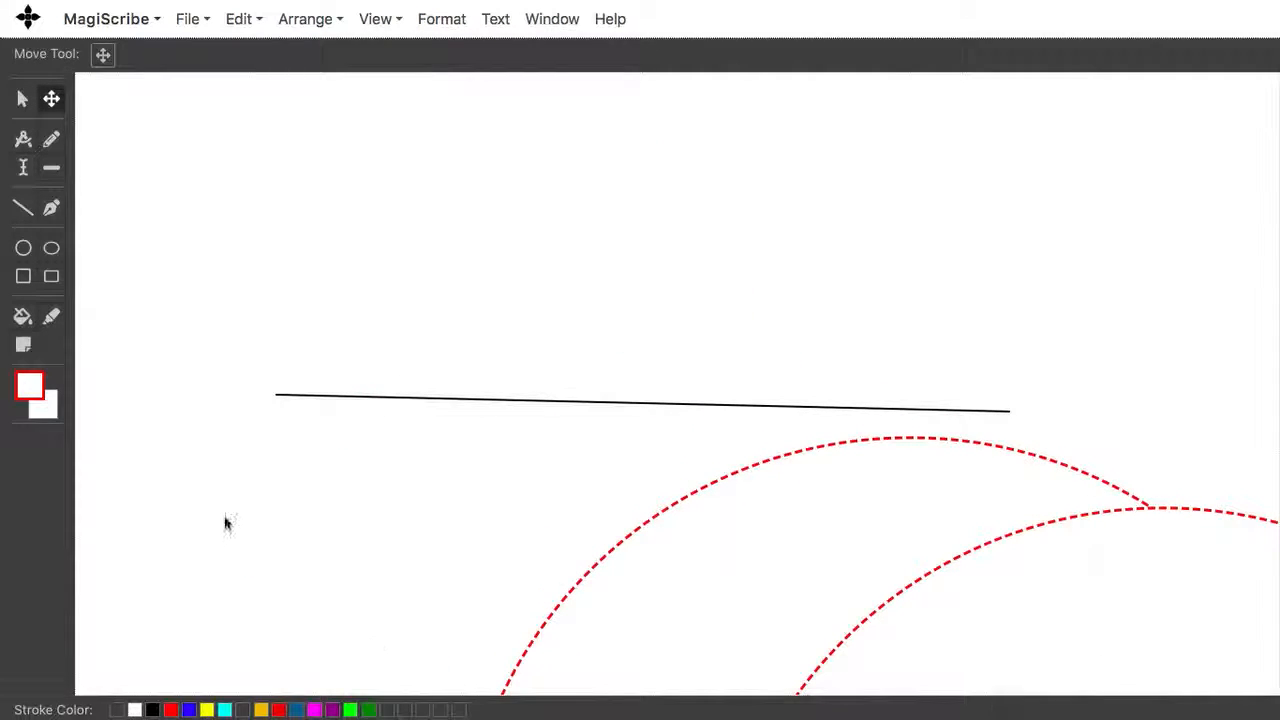
# Step: Set the fill colour to none and switch back to the Circle tool
pyautogui.rightClick(34, 409)
pyautogui.click(30, 404)
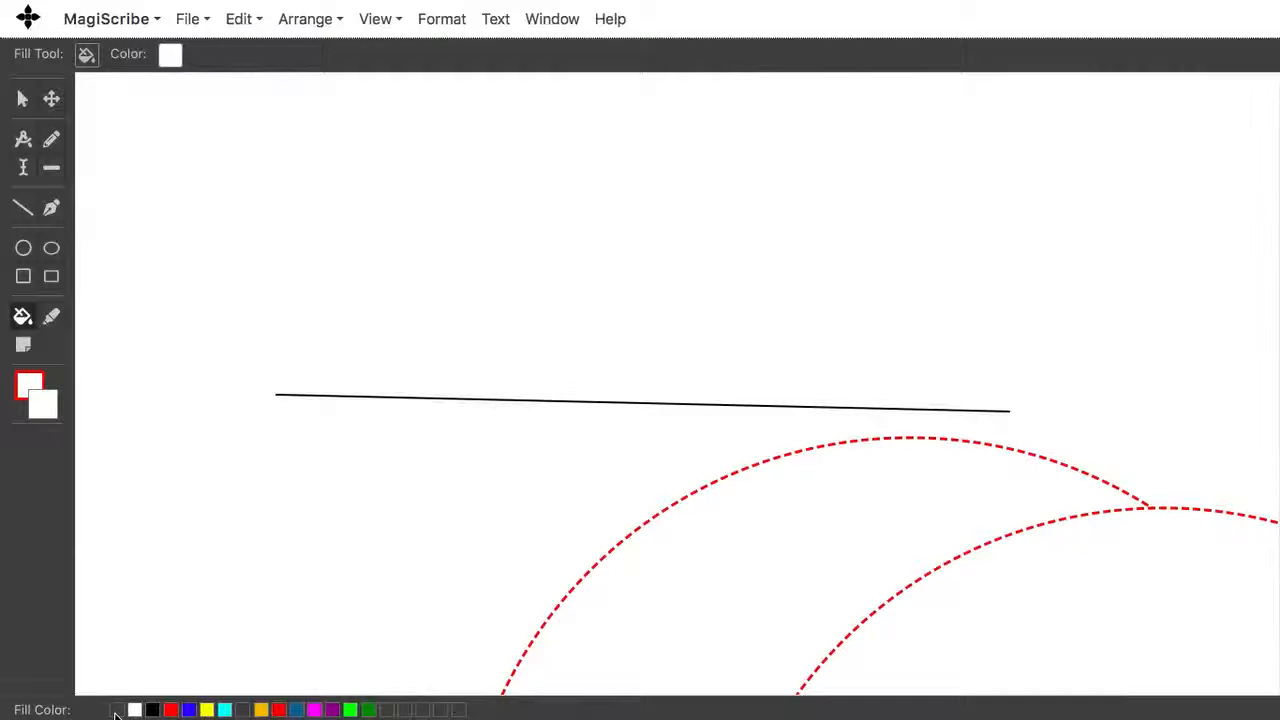
pyautogui.click(116, 710)
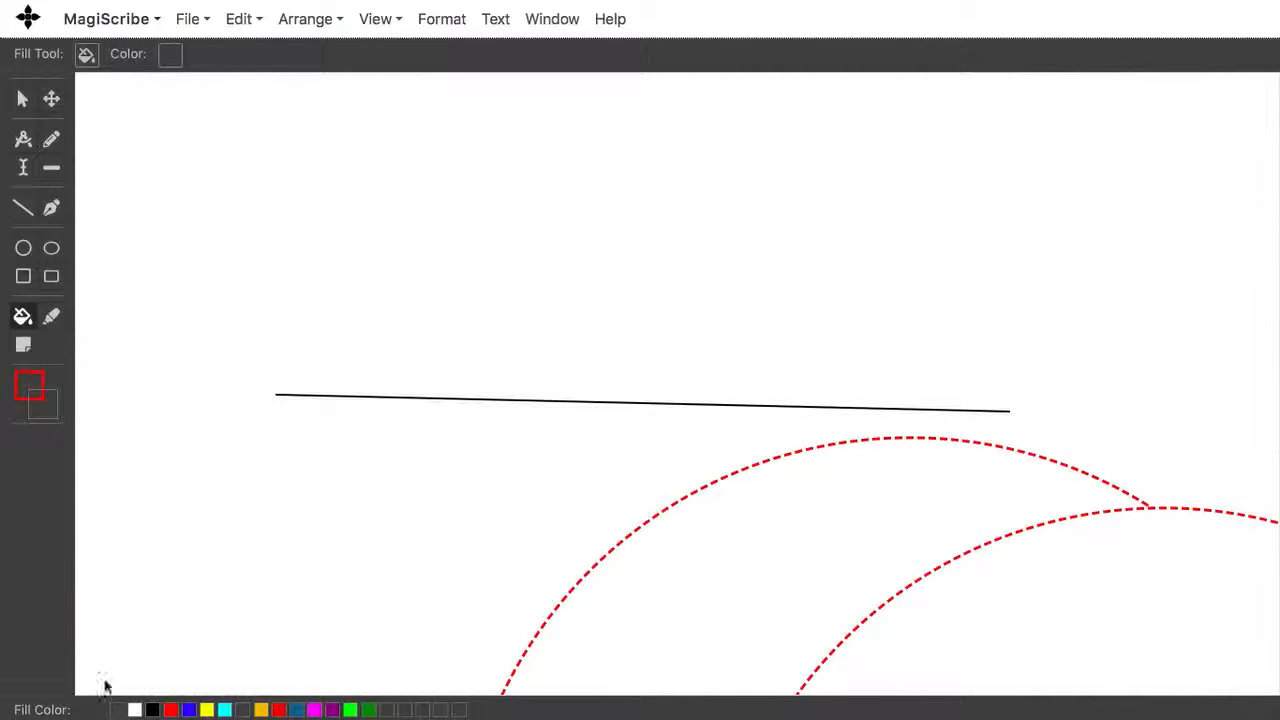
pyautogui.click(22, 252)
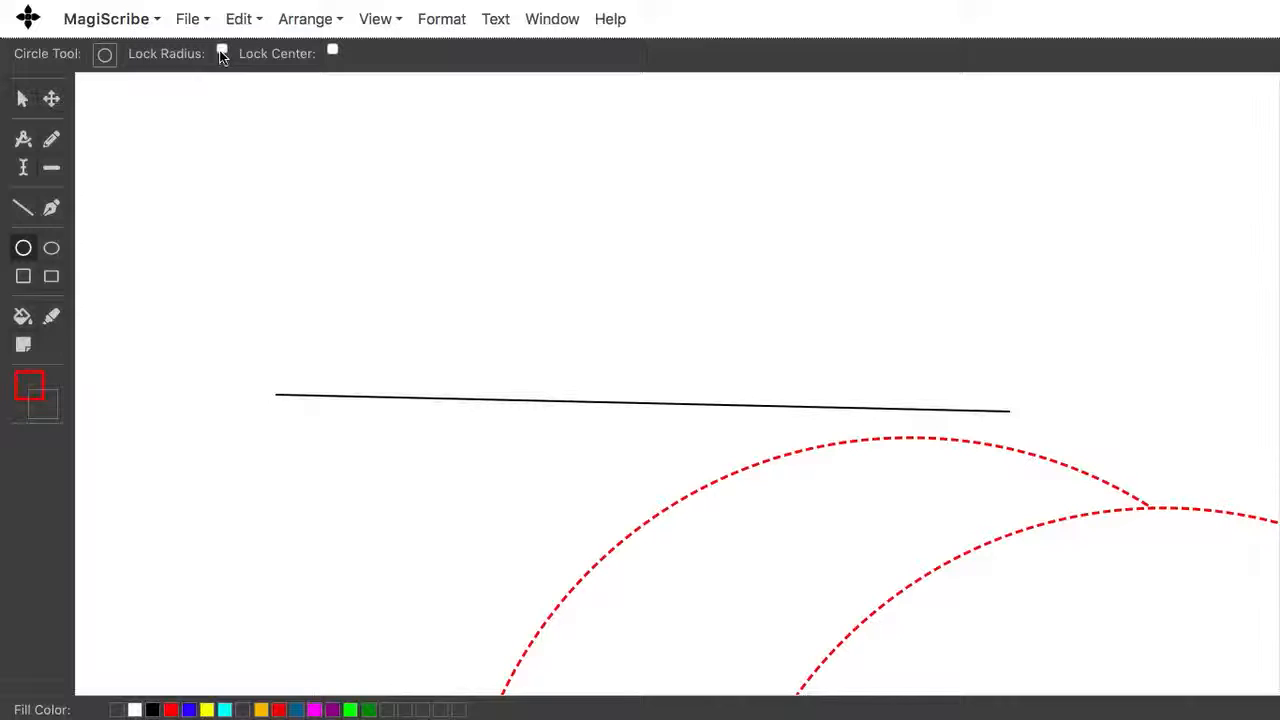
# Step: Draw two equal locked-radius circles centred on the line's left and right endpoints
pyautogui.click(221, 52)
pyautogui.click(221, 52)
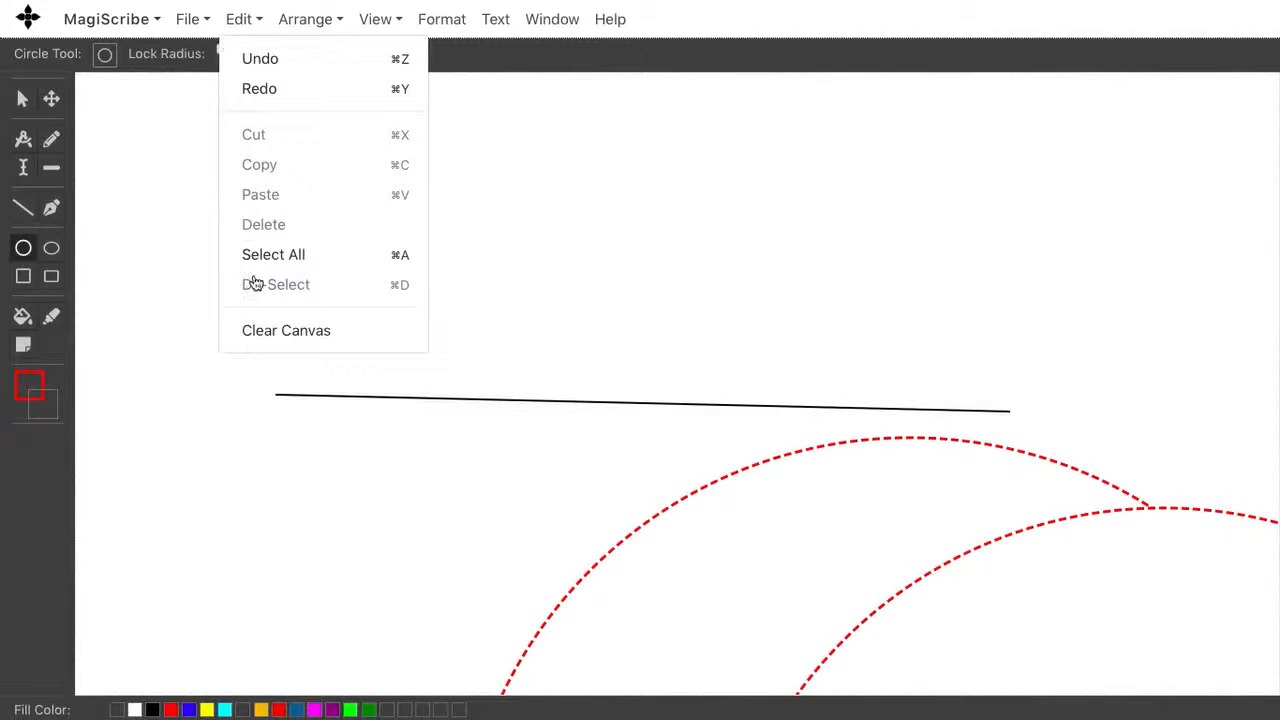
pyautogui.click(277, 395)
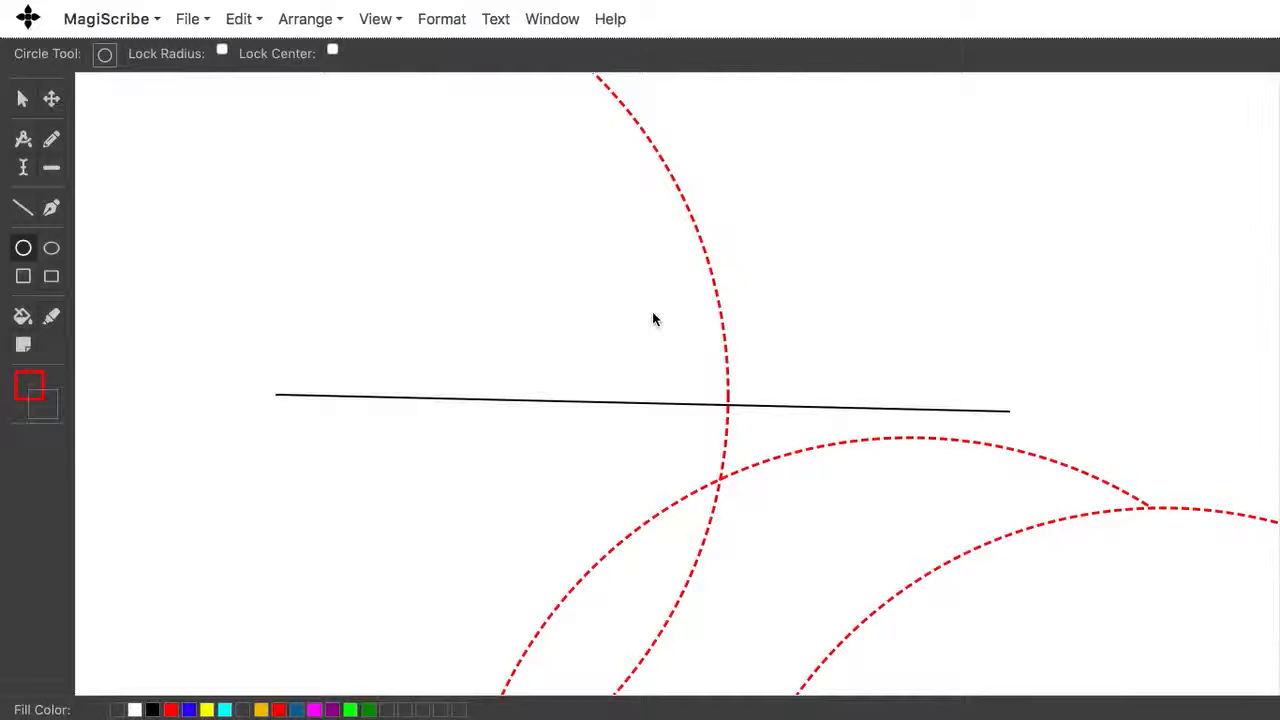
pyautogui.click(1009, 411)
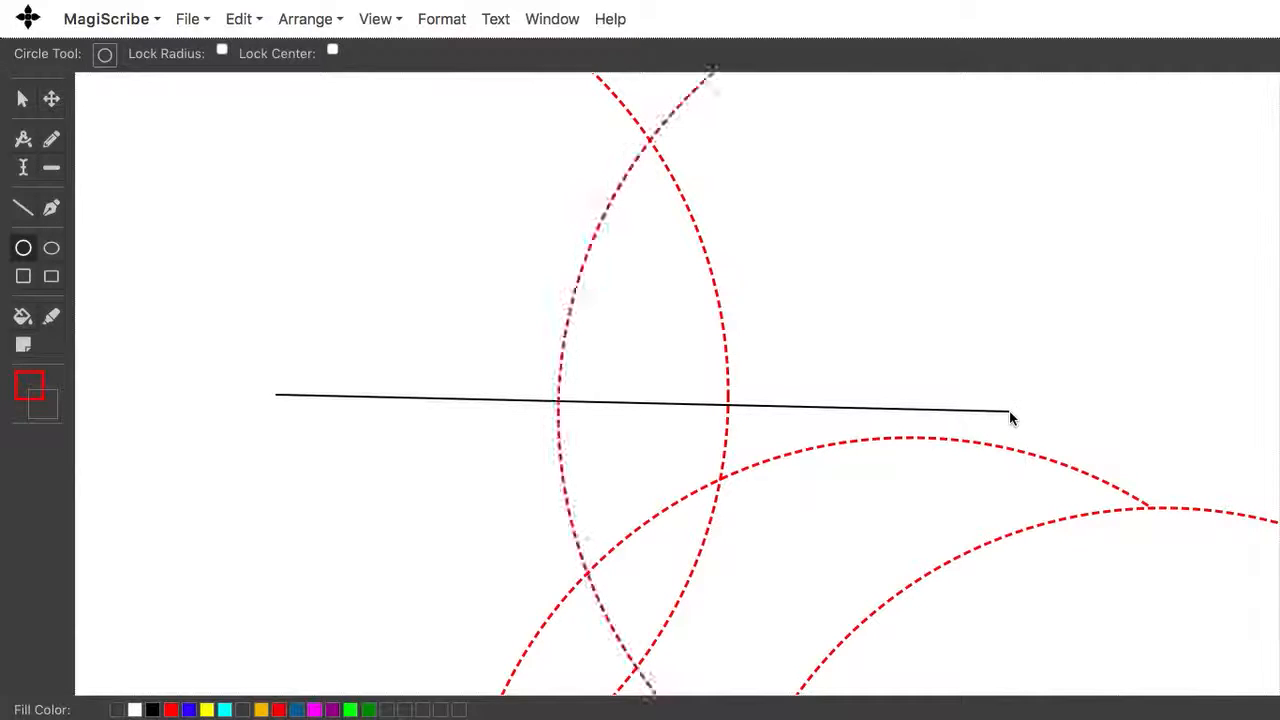
# Step: Draw a line through the two intersection points of the circles to form the perpendicular bisector
pyautogui.click(22, 212)
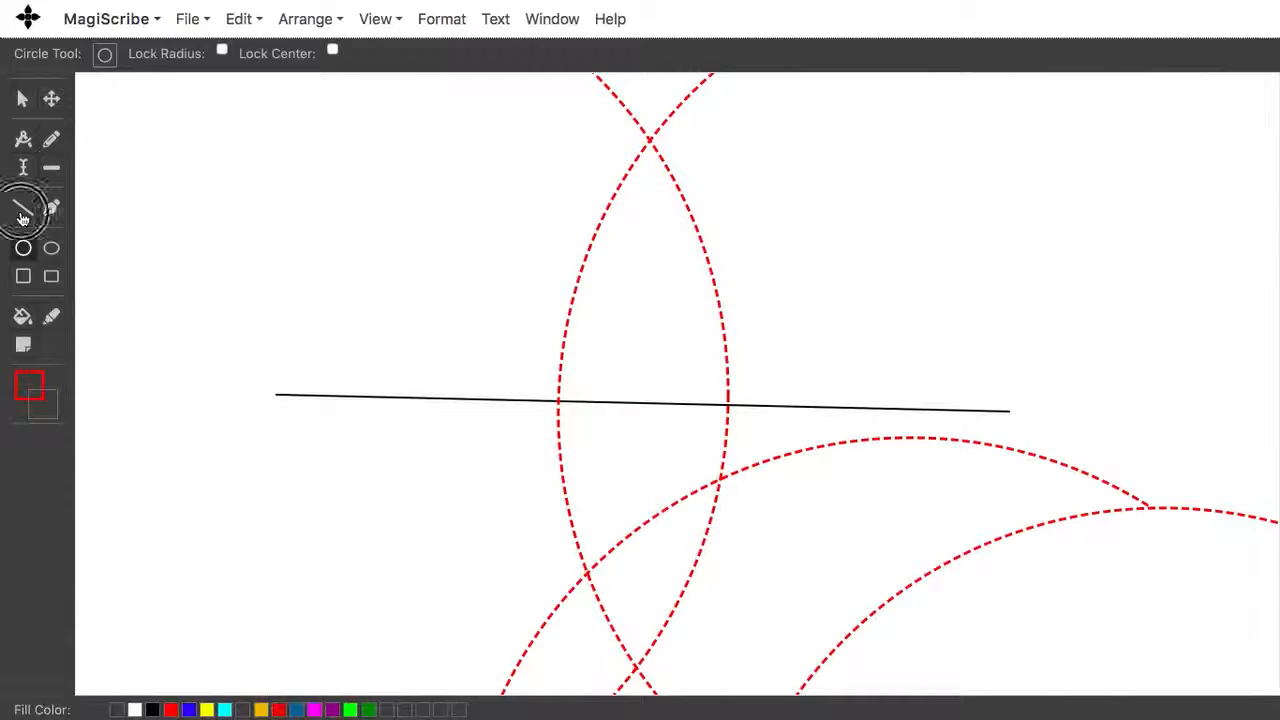
pyautogui.click(649, 95)
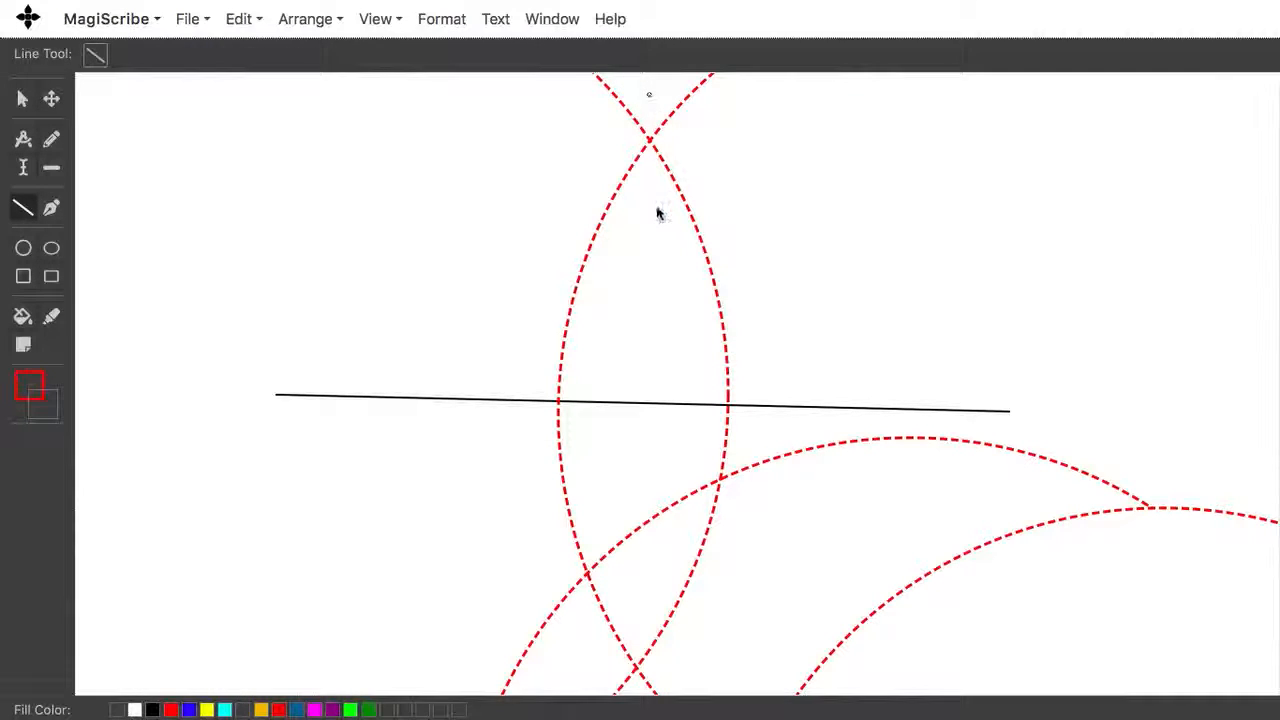
pyautogui.click(635, 690)
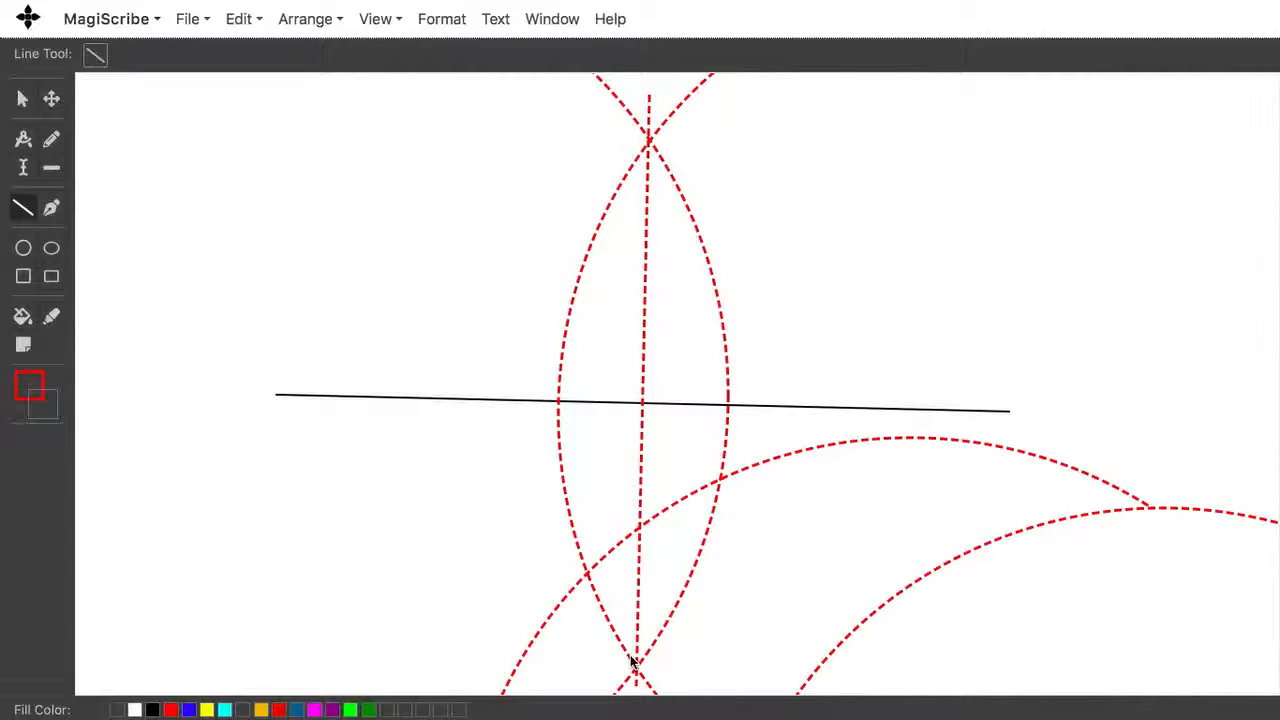
# Step: Clear the canvas
pyautogui.click(271, 31)
pyautogui.moveTo(243, 22)
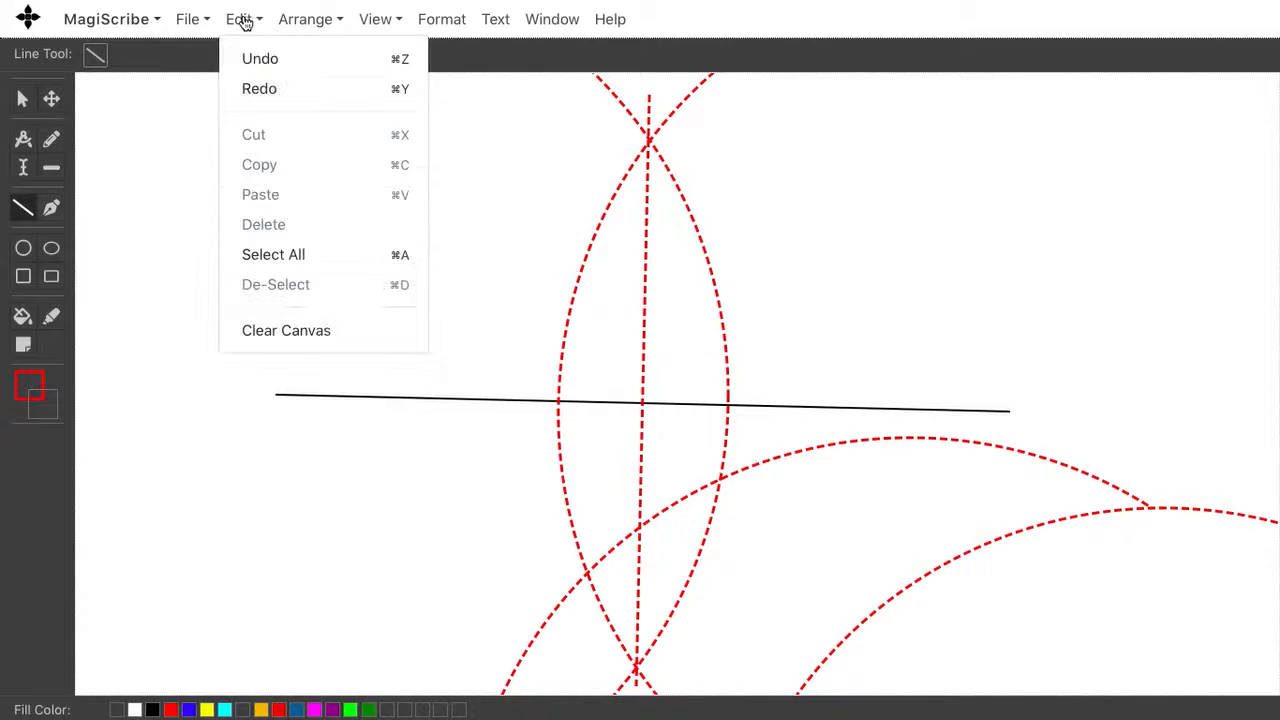
pyautogui.click(269, 337)
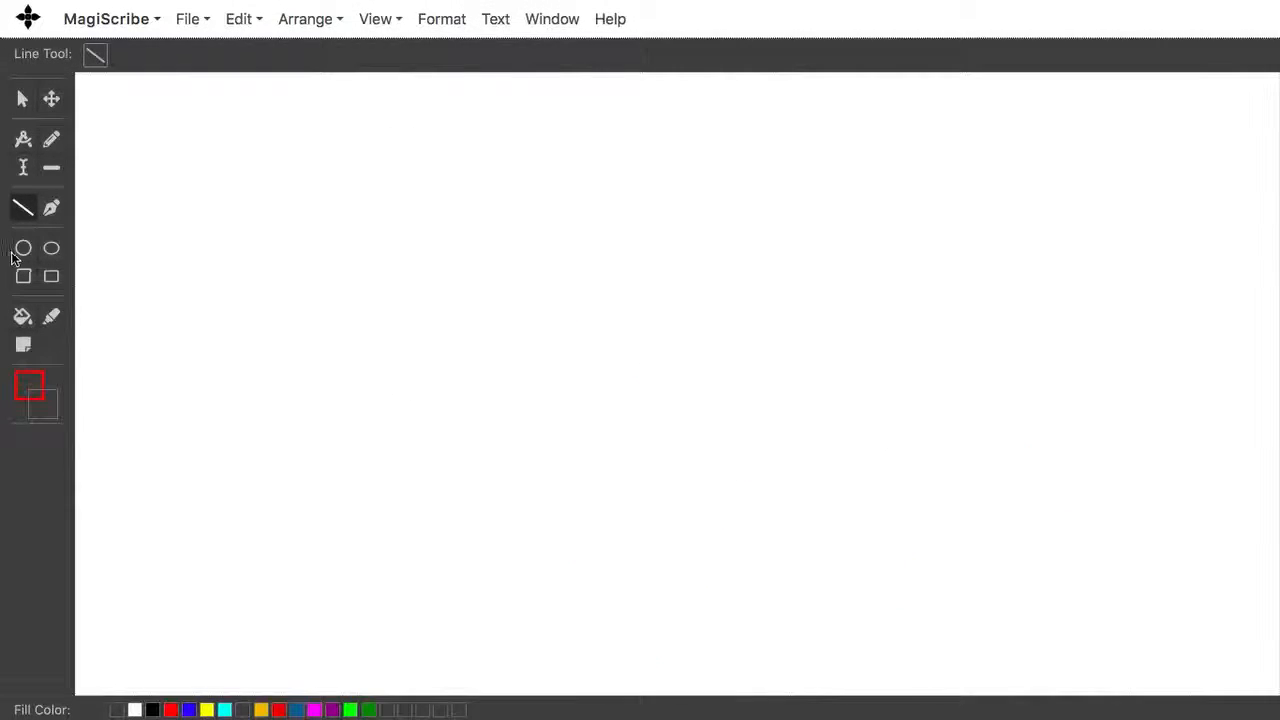
# Step: Set the canvas colour to dark green
pyautogui.click(18, 400)
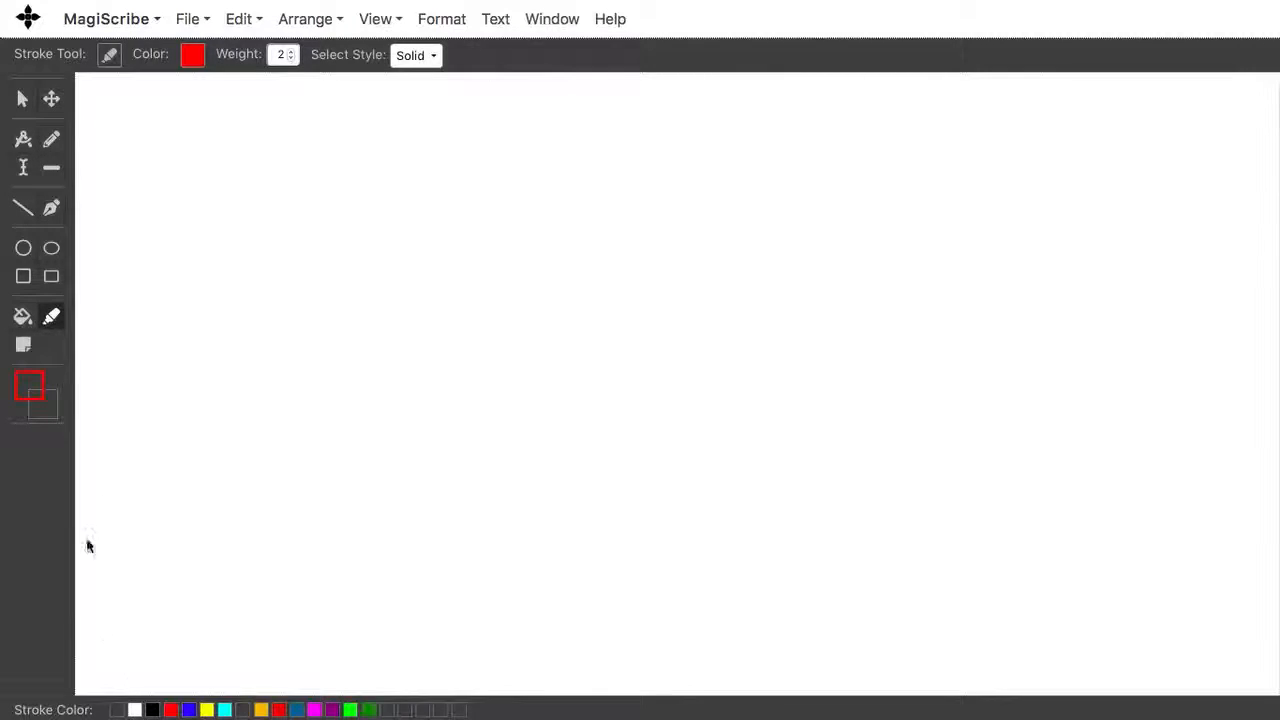
pyautogui.click(22, 350)
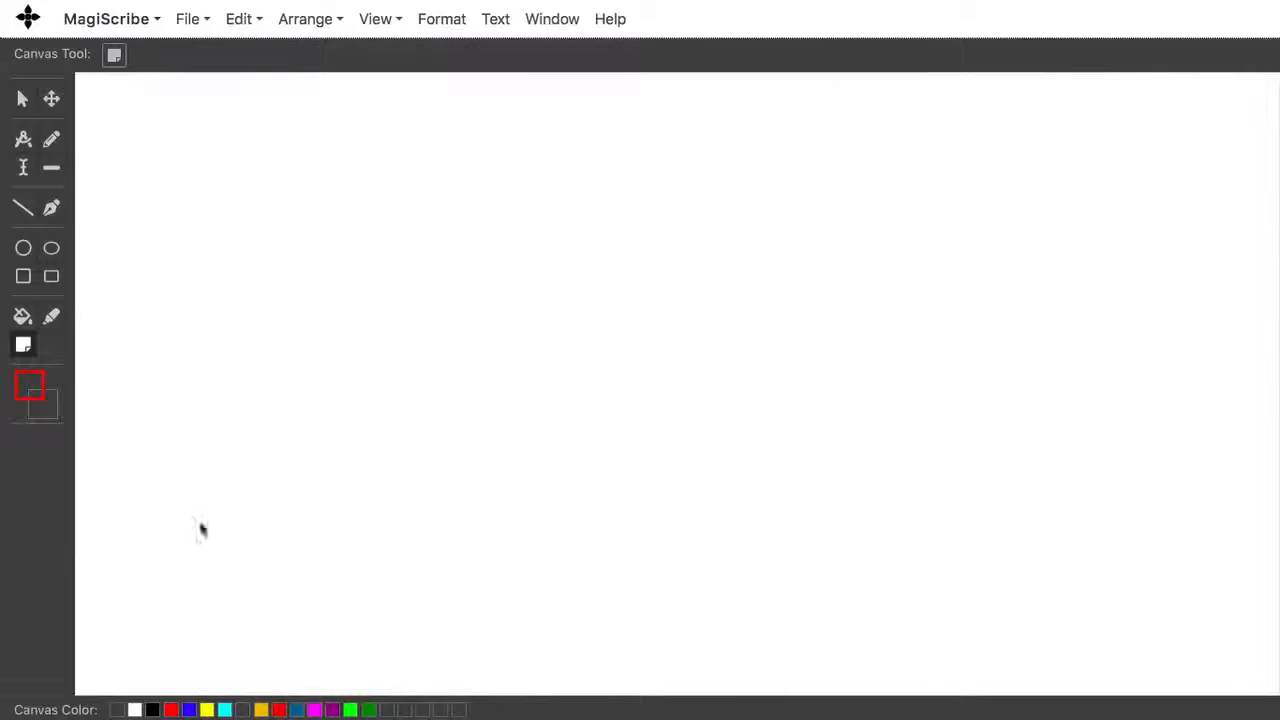
pyautogui.click(368, 710)
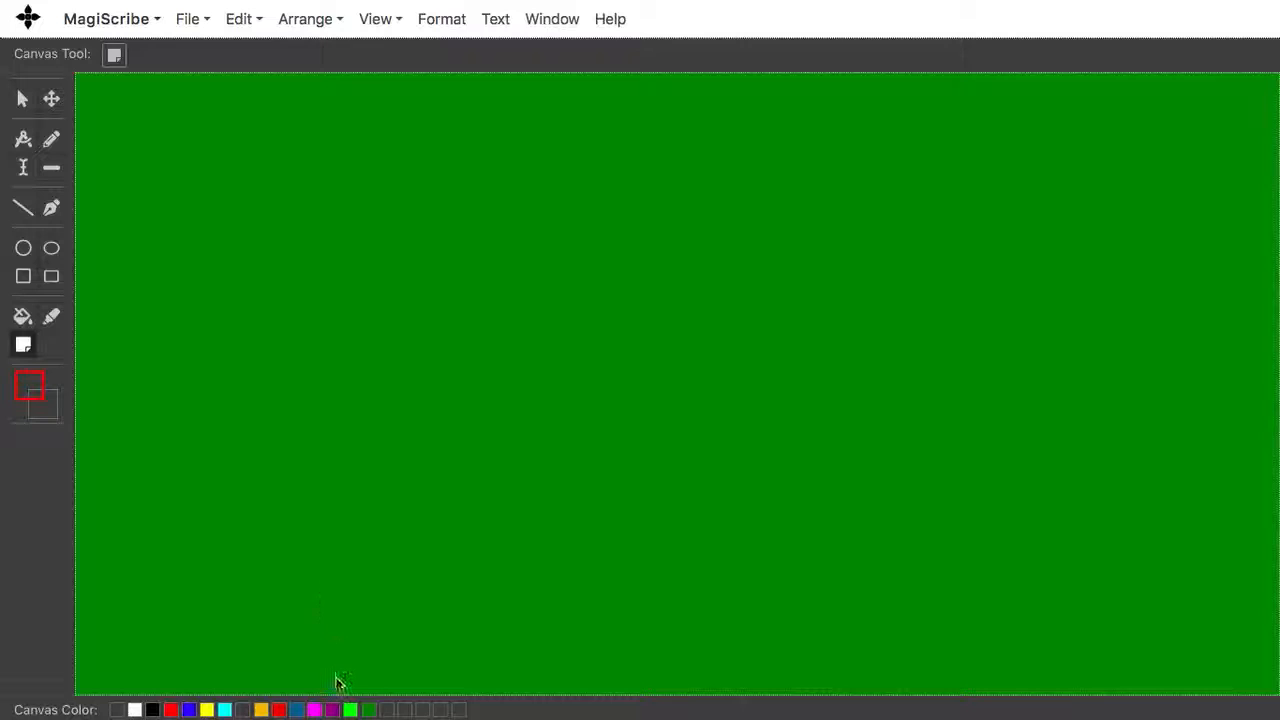
# Step: Set the stroke colour to bright green, the weight to 1 and the style to Solid
pyautogui.click(33, 397)
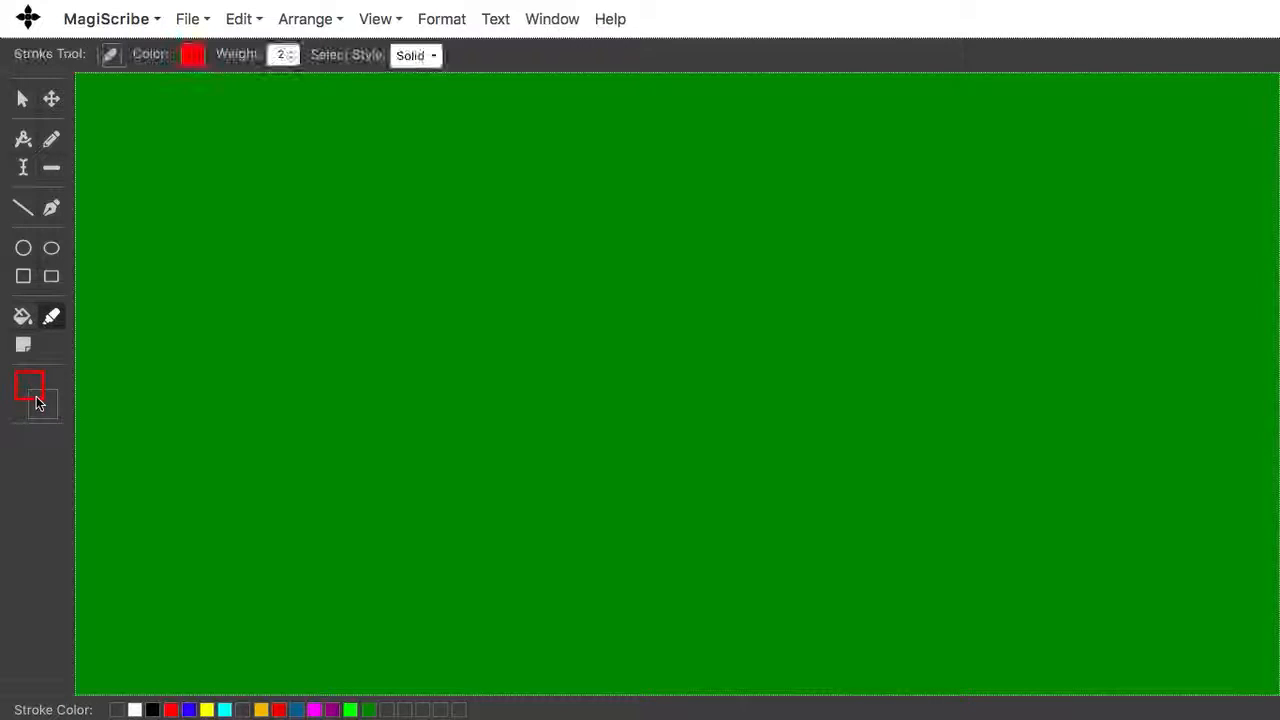
pyautogui.click(351, 709)
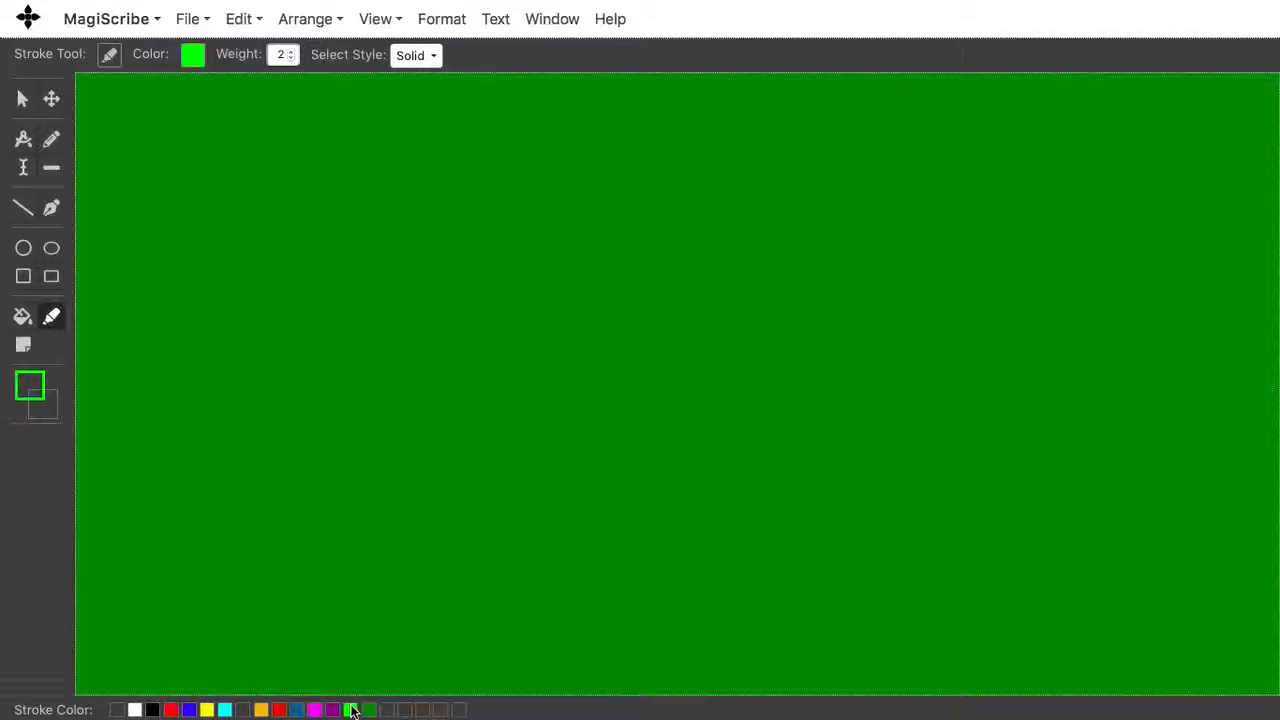
pyautogui.click(290, 59)
pyautogui.click(410, 55)
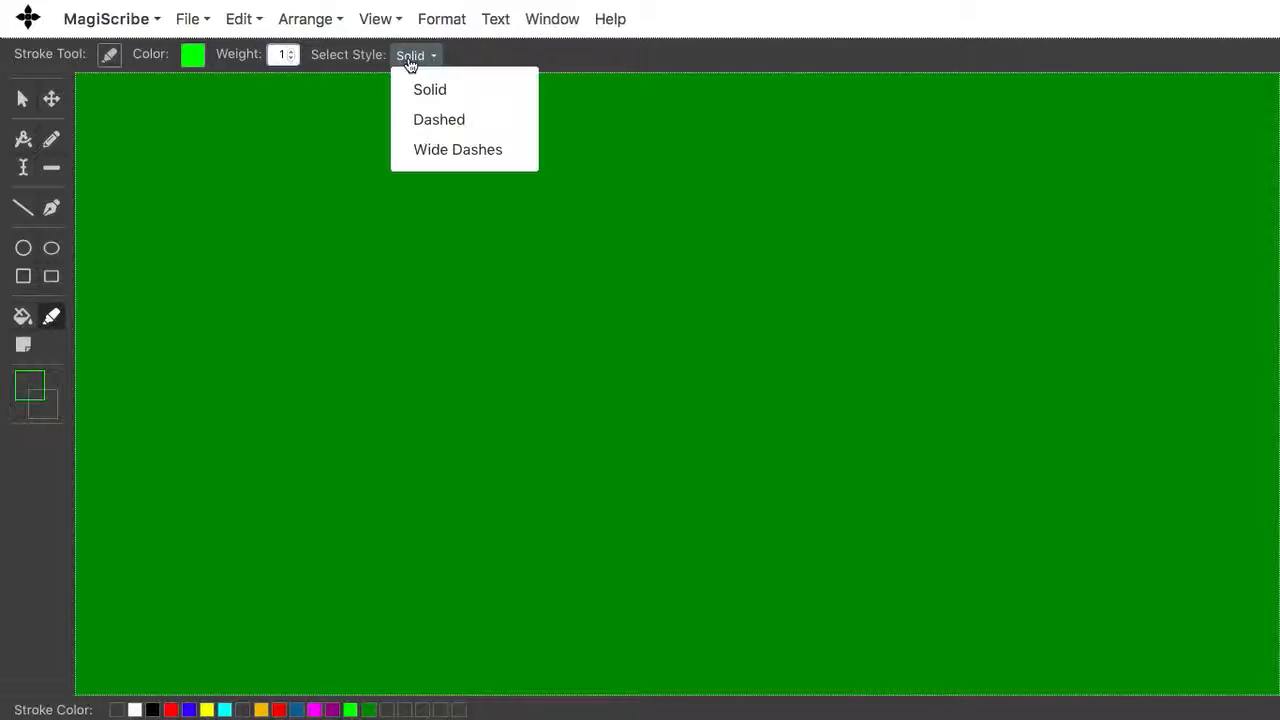
pyautogui.click(422, 87)
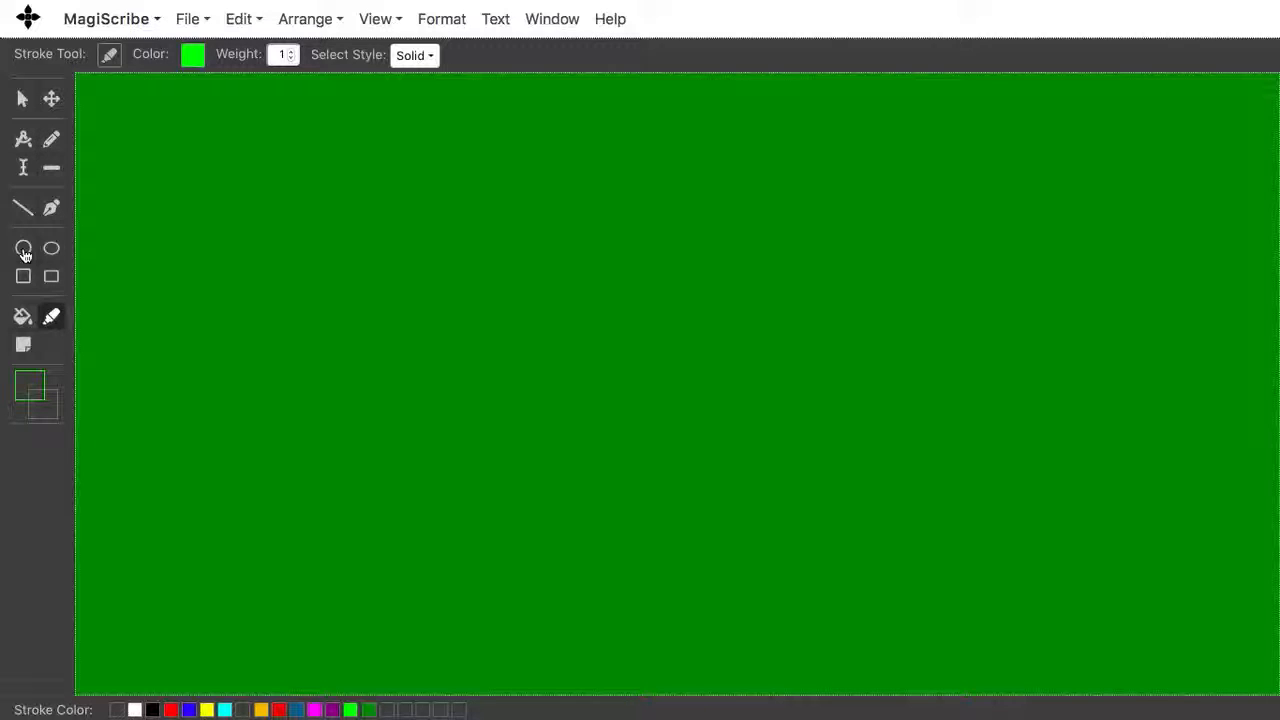
# Step: Draw a circle of about 60 px radius near the canvas centre with the radius locked
pyautogui.click(24, 250)
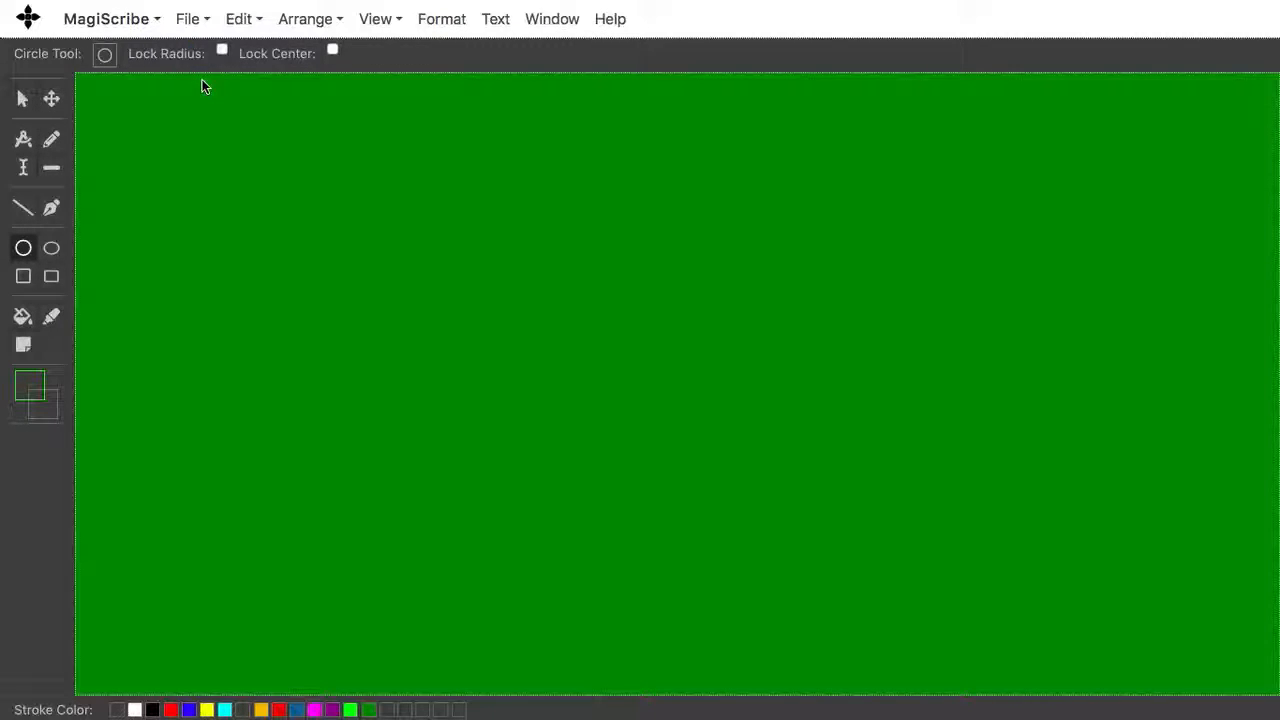
pyautogui.click(222, 51)
pyautogui.click(608, 389)
pyautogui.click(669, 434)
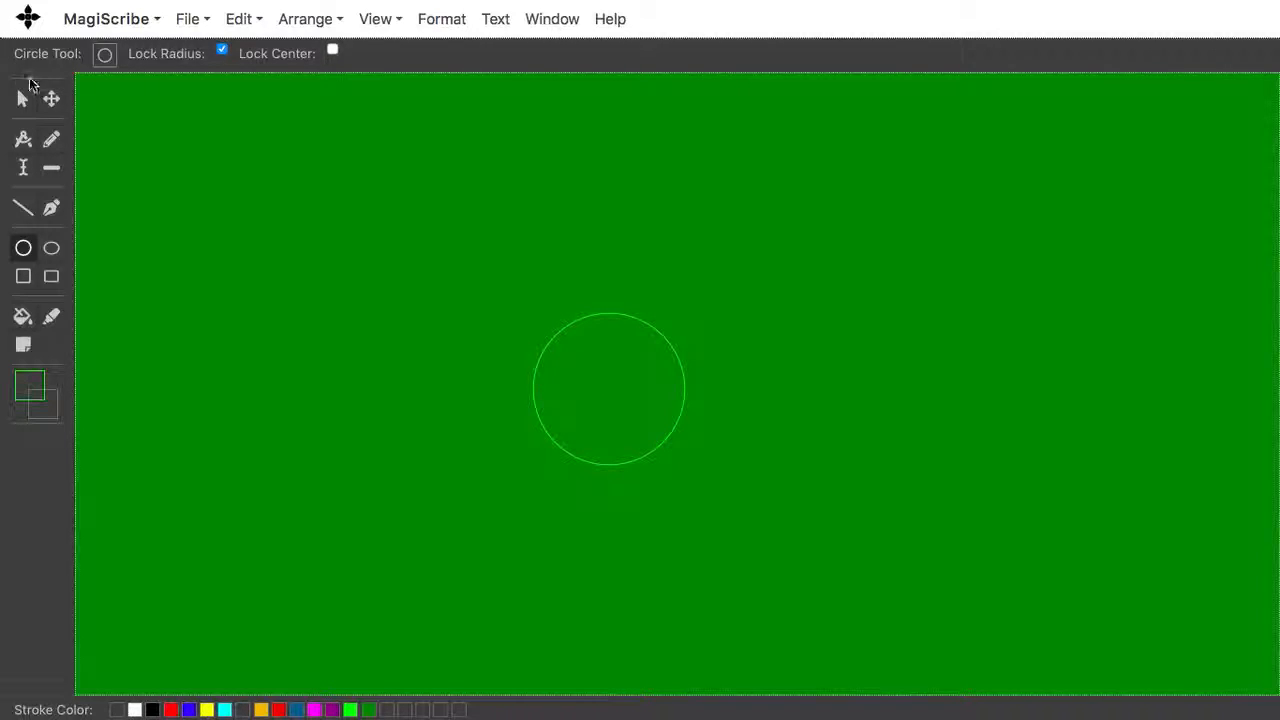
# Step: Move the circle to the canvas's top-left corner
pyautogui.click(51, 100)
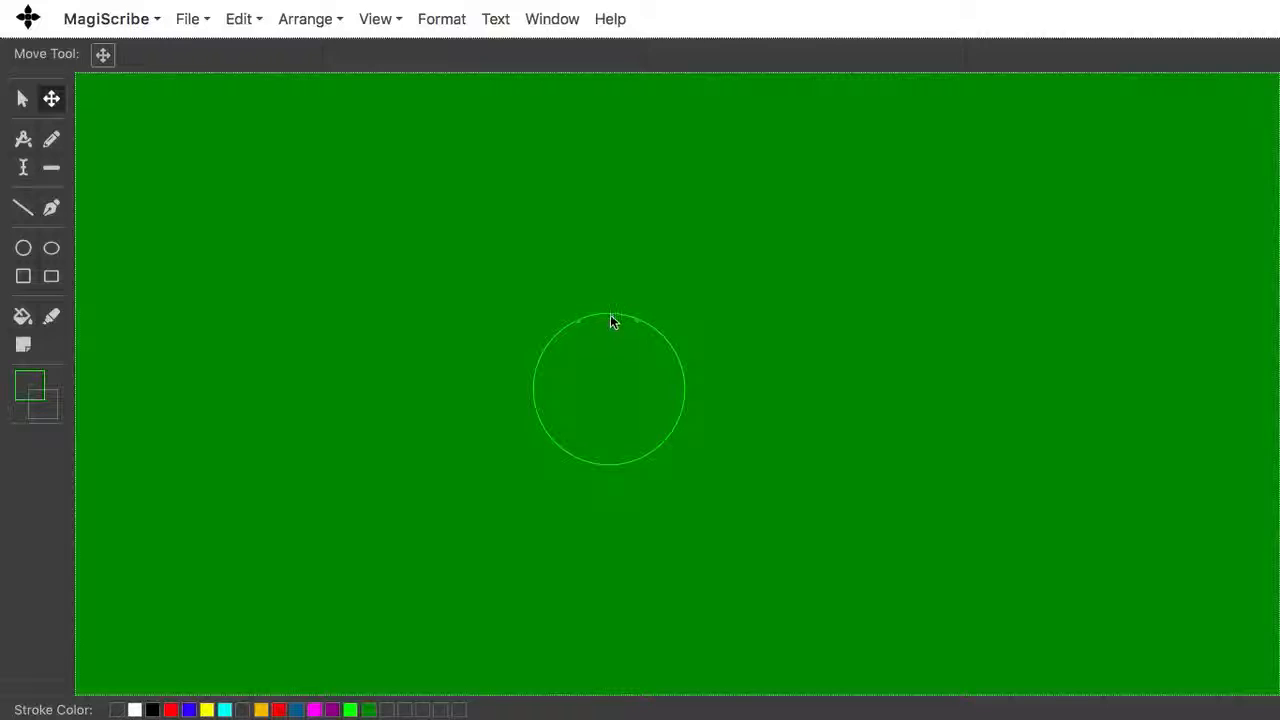
pyautogui.moveTo(610, 314); pyautogui.dragTo(249, 97)
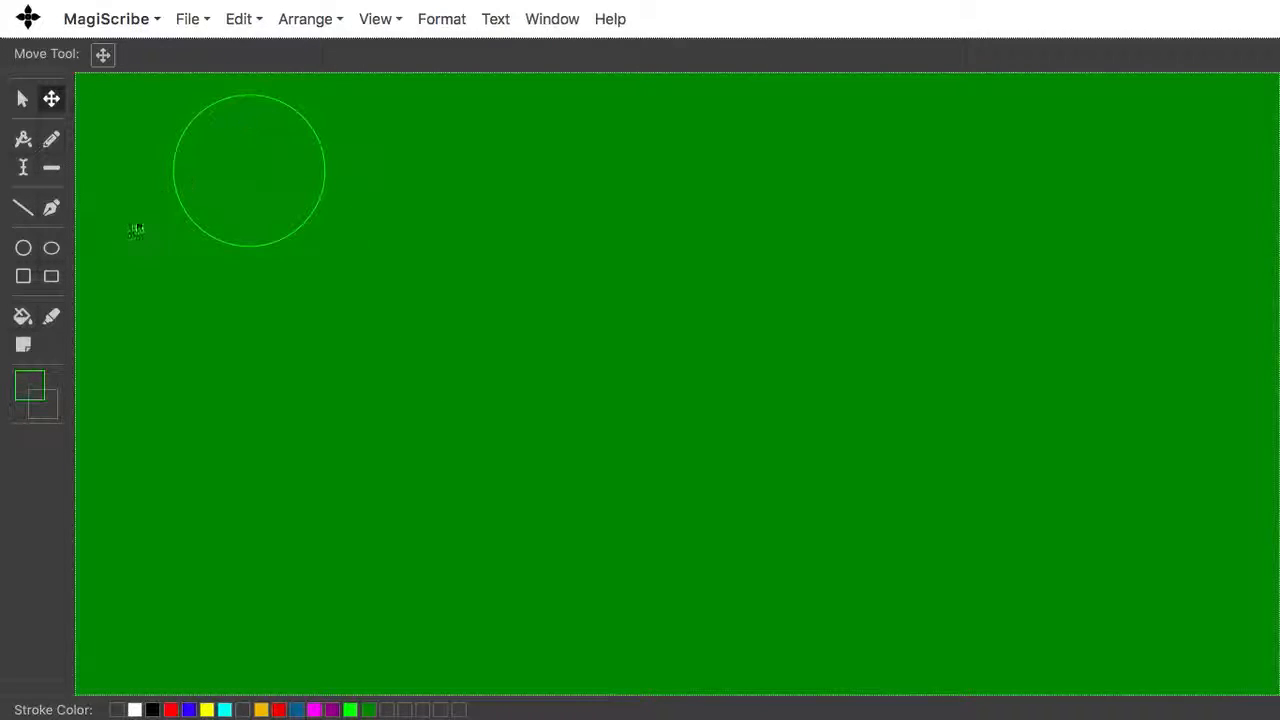
# Step: Draw three overlapping equal circles of about 90 px radius near the canvas centre with the radius locked
pyautogui.click(24, 250)
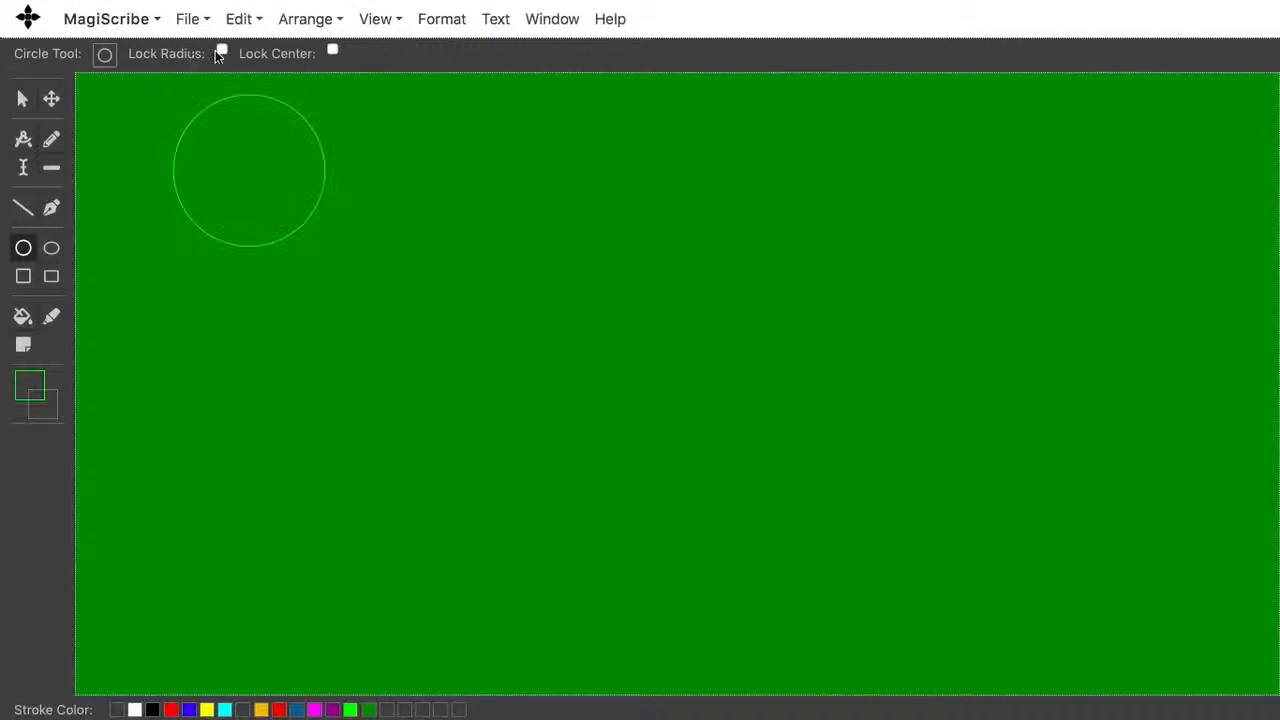
pyautogui.click(221, 52)
pyautogui.click(736, 447)
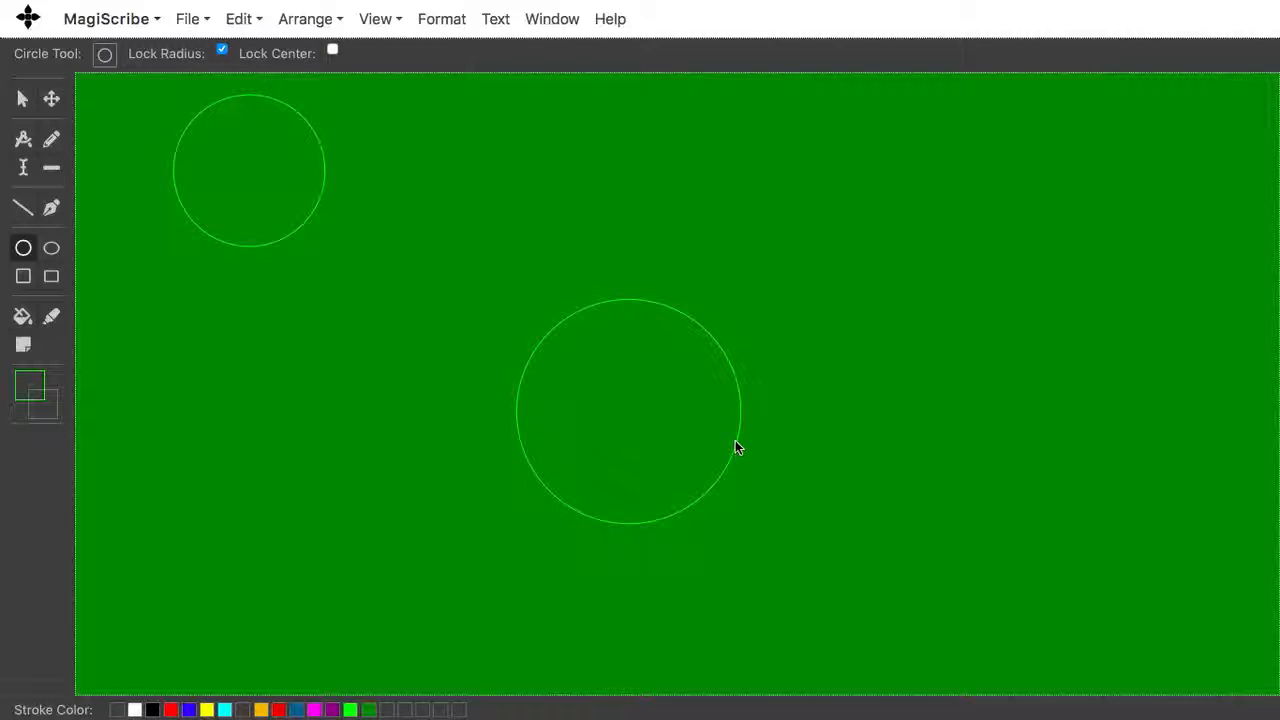
pyautogui.click(676, 312)
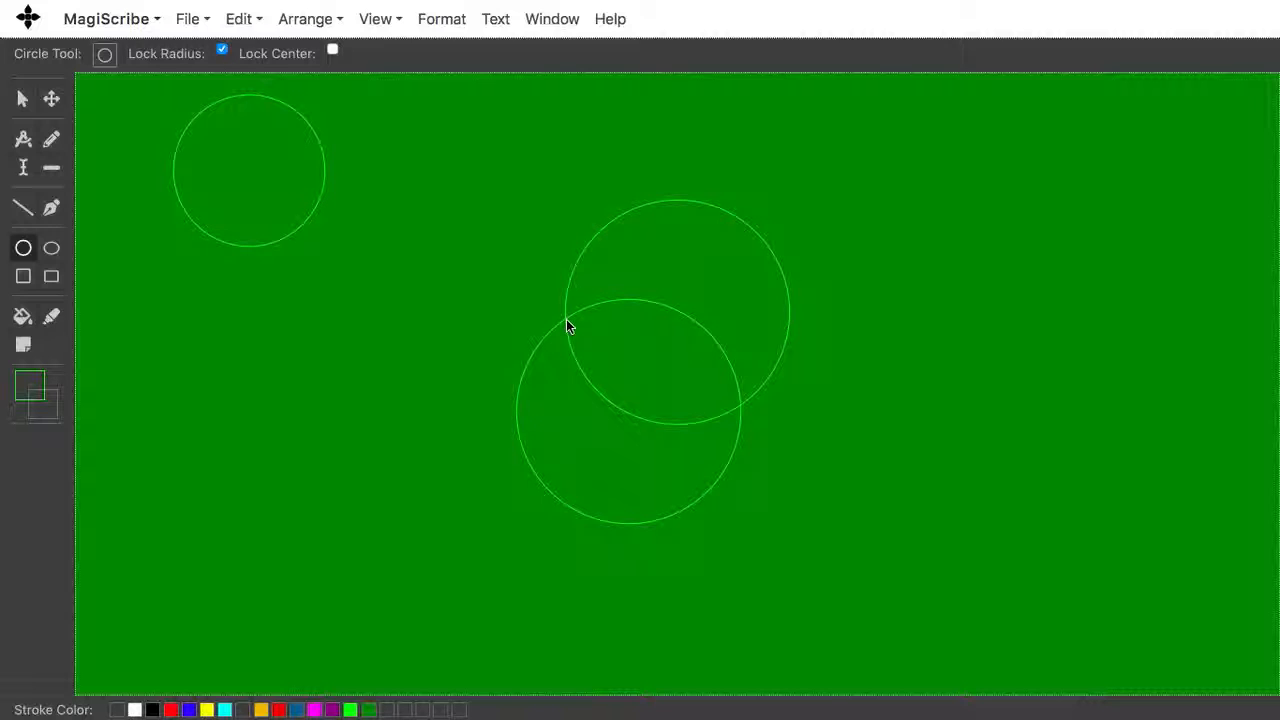
pyautogui.click(566, 321)
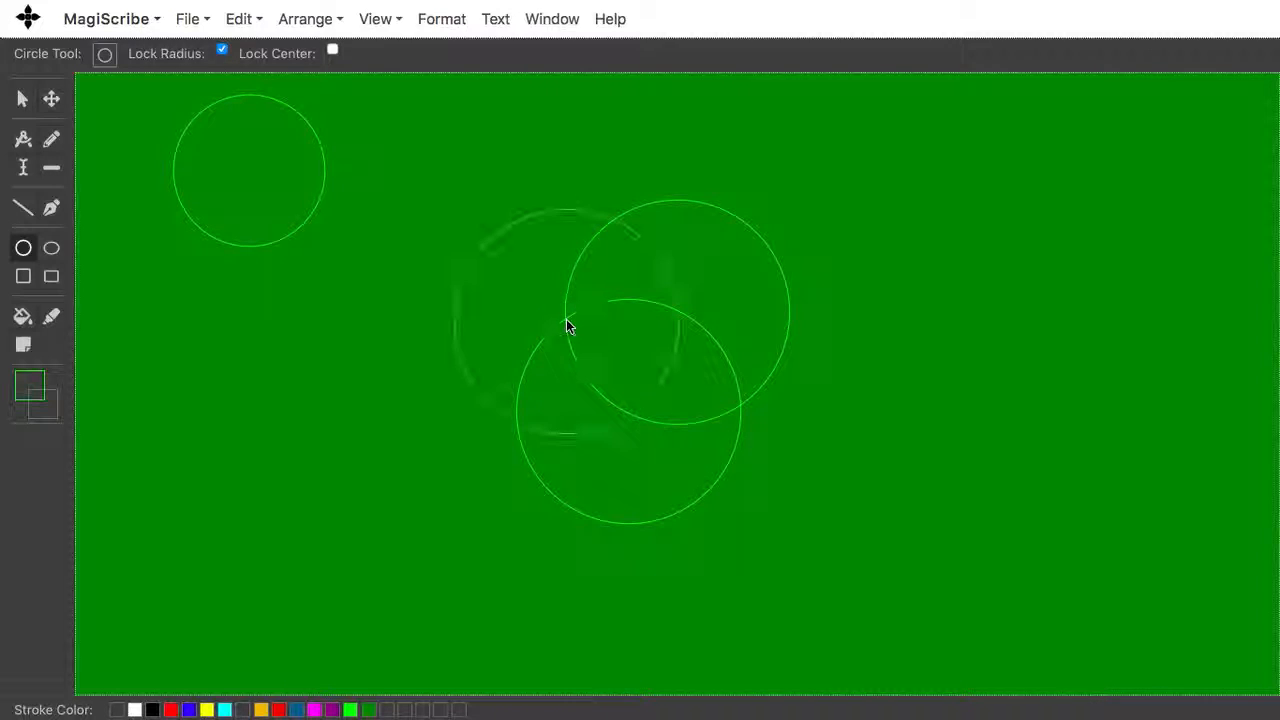
# Step: Add four more equal circles around the central intersection to complete a seven-circle flower pattern
pyautogui.click(516, 421)
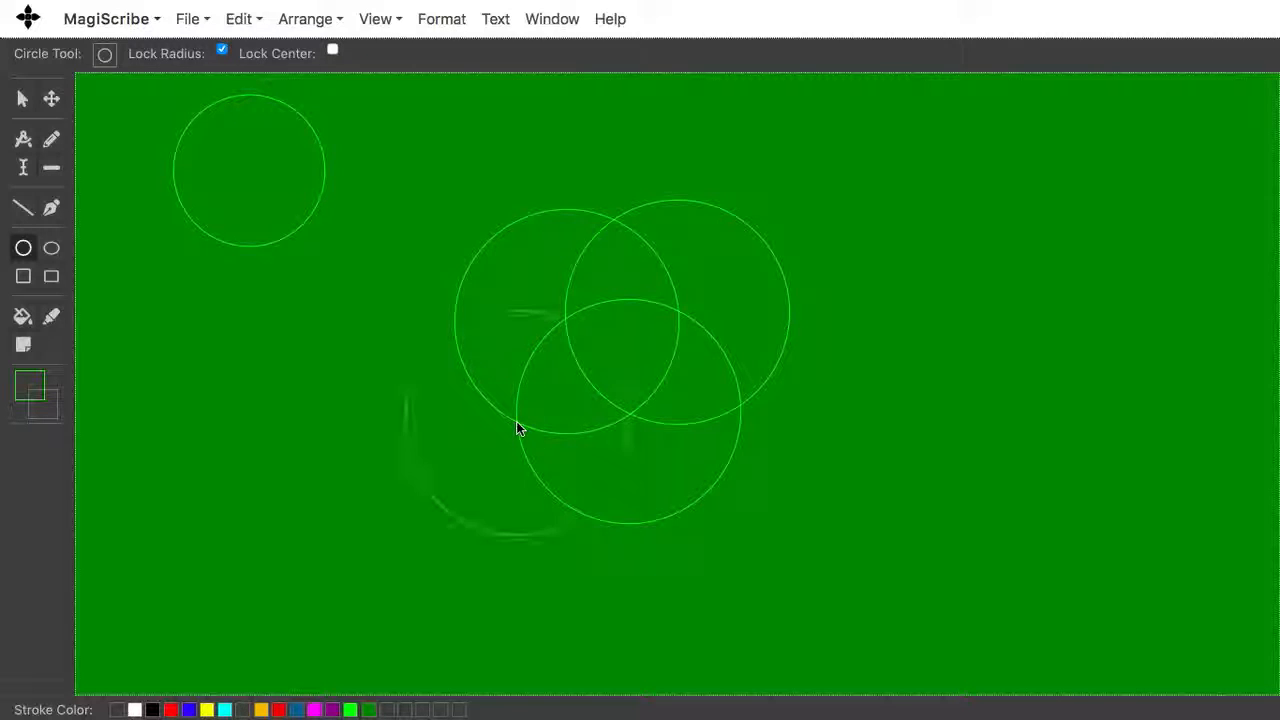
pyautogui.click(583, 514)
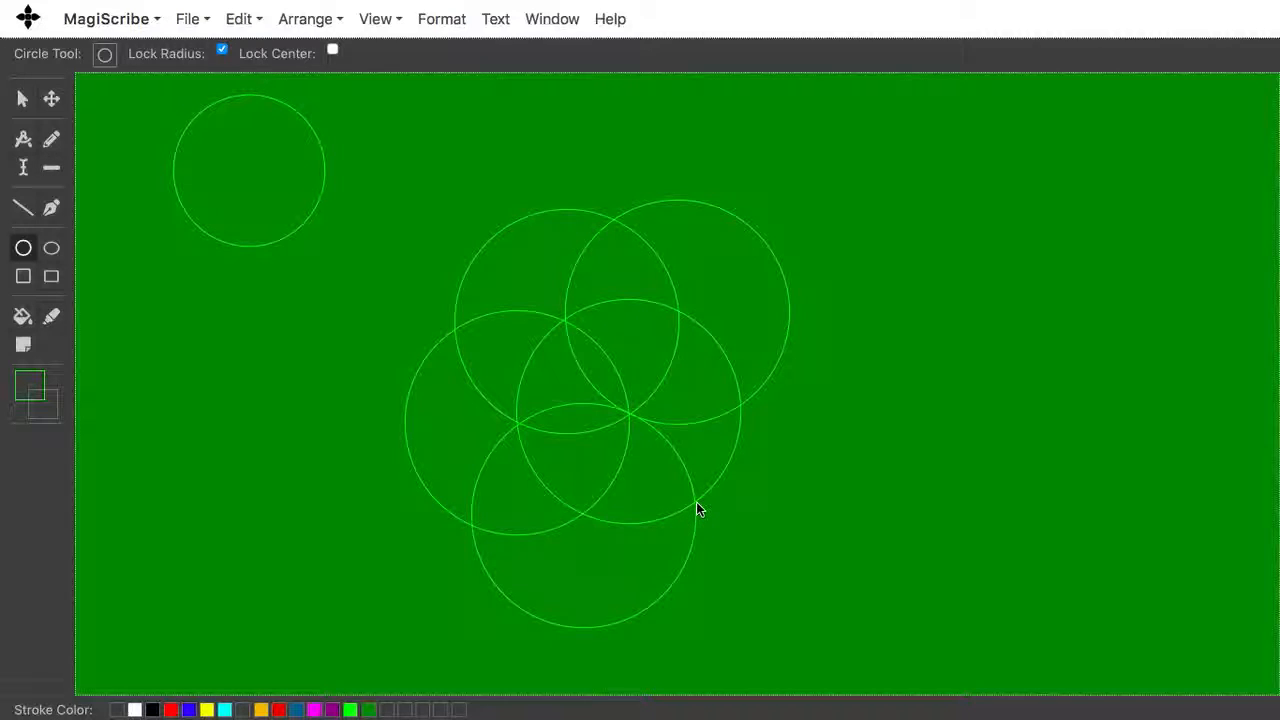
pyautogui.click(697, 503)
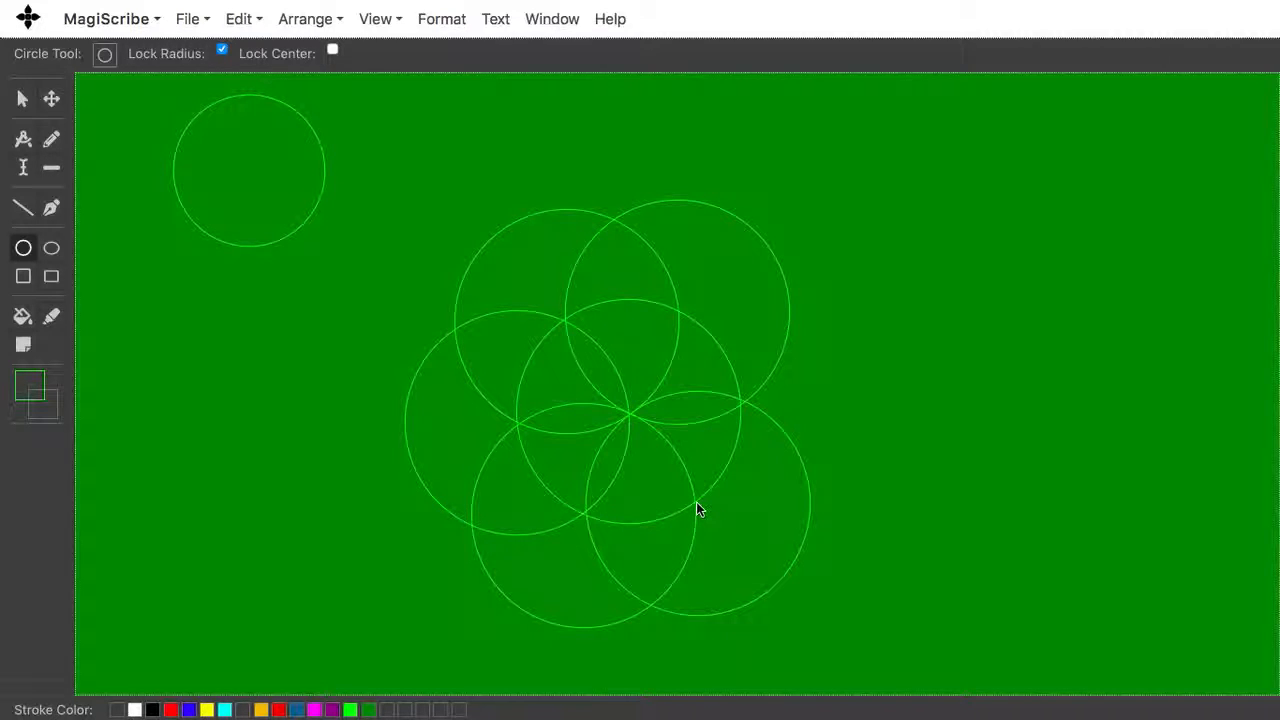
pyautogui.click(740, 402)
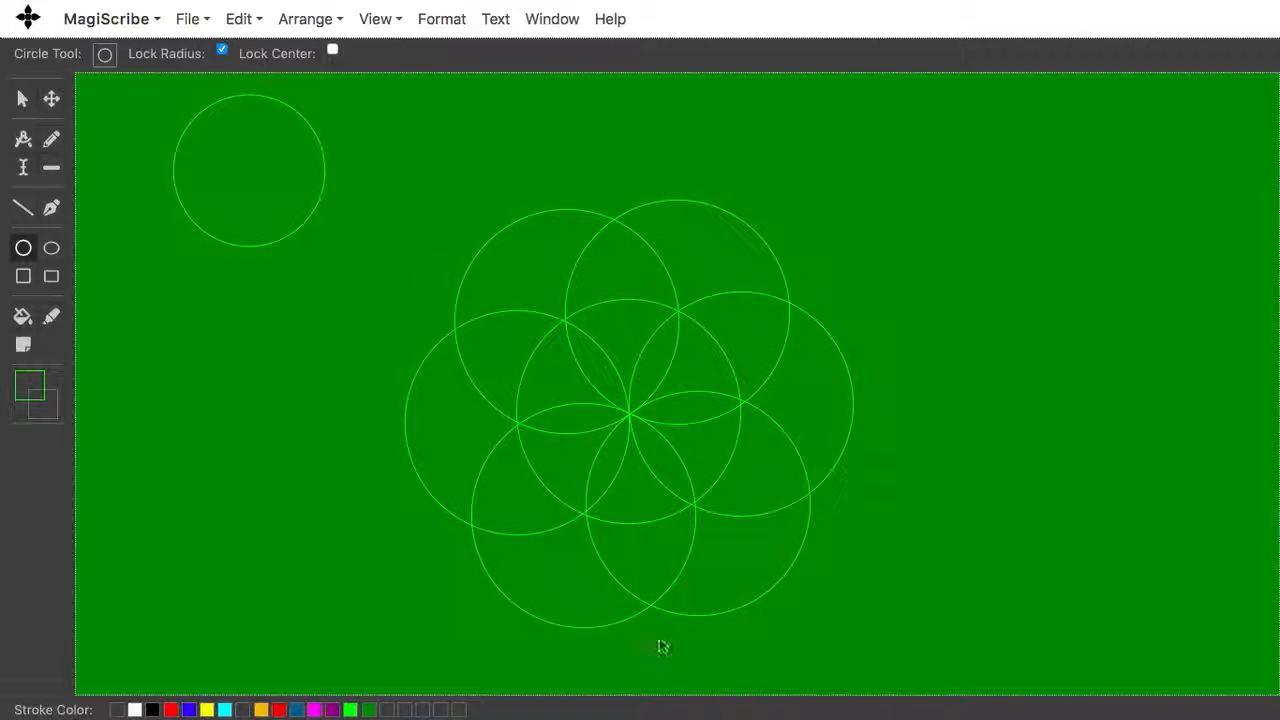
# Step: Unlock the radius and draw a large circle of about 175 px radius centred on the pattern's middle, enclosing it
pyautogui.click(222, 51)
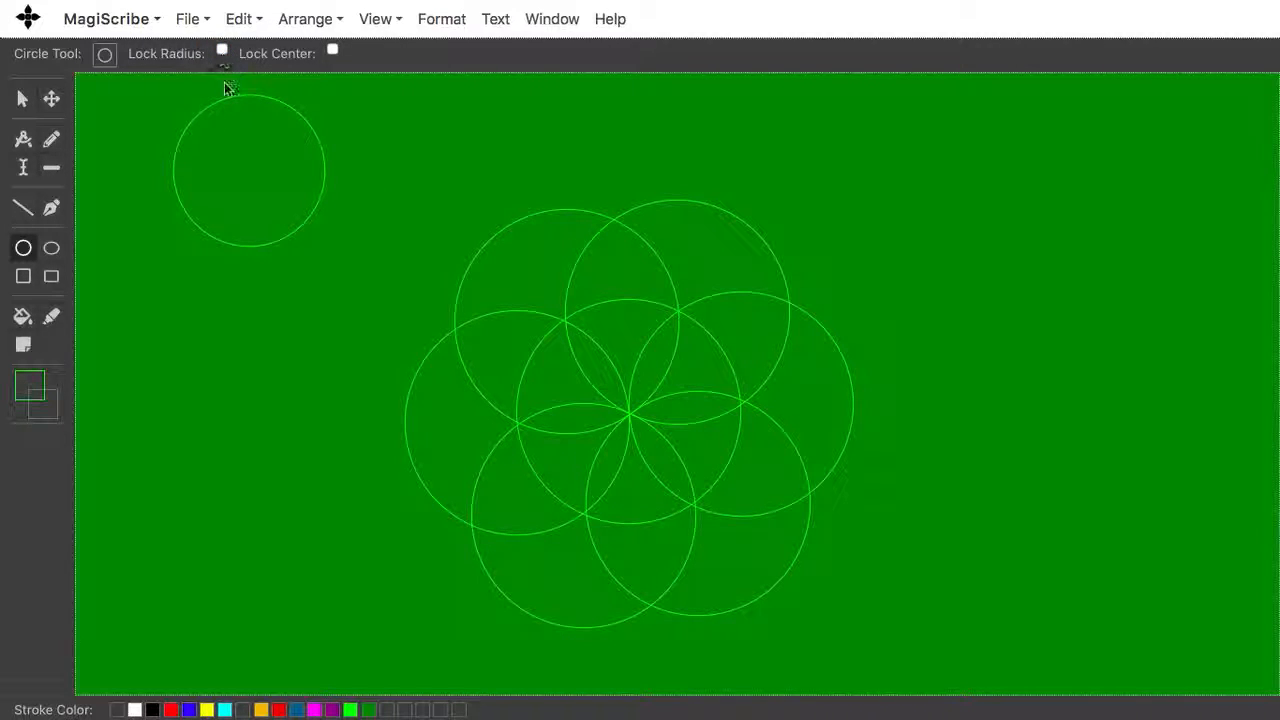
pyautogui.click(630, 413)
pyautogui.click(748, 226)
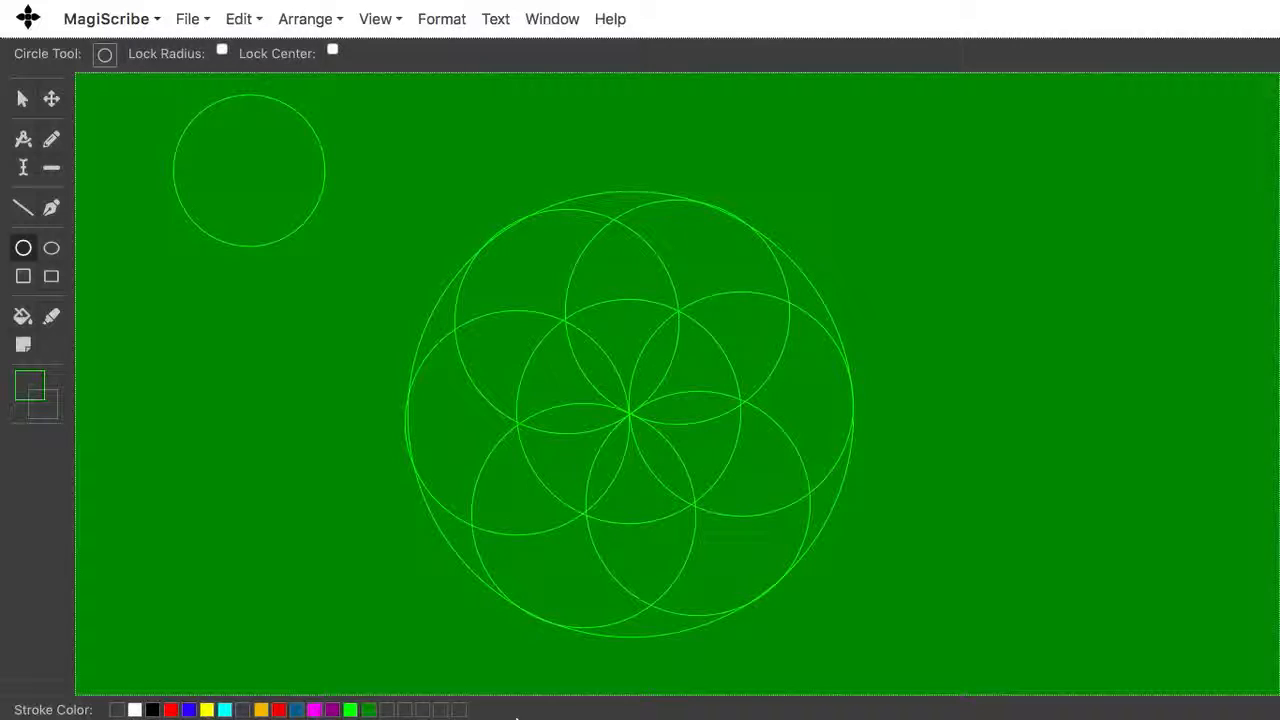
pyautogui.click(187, 19)
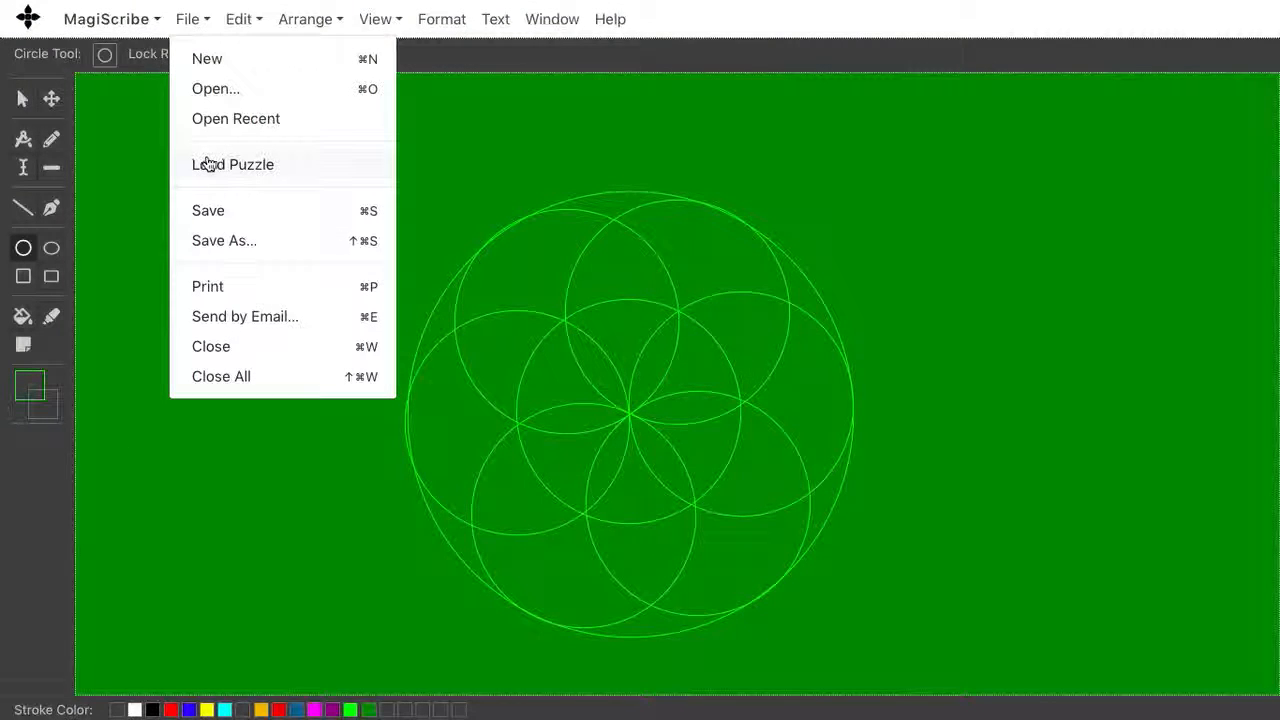
pyautogui.click(190, 14)
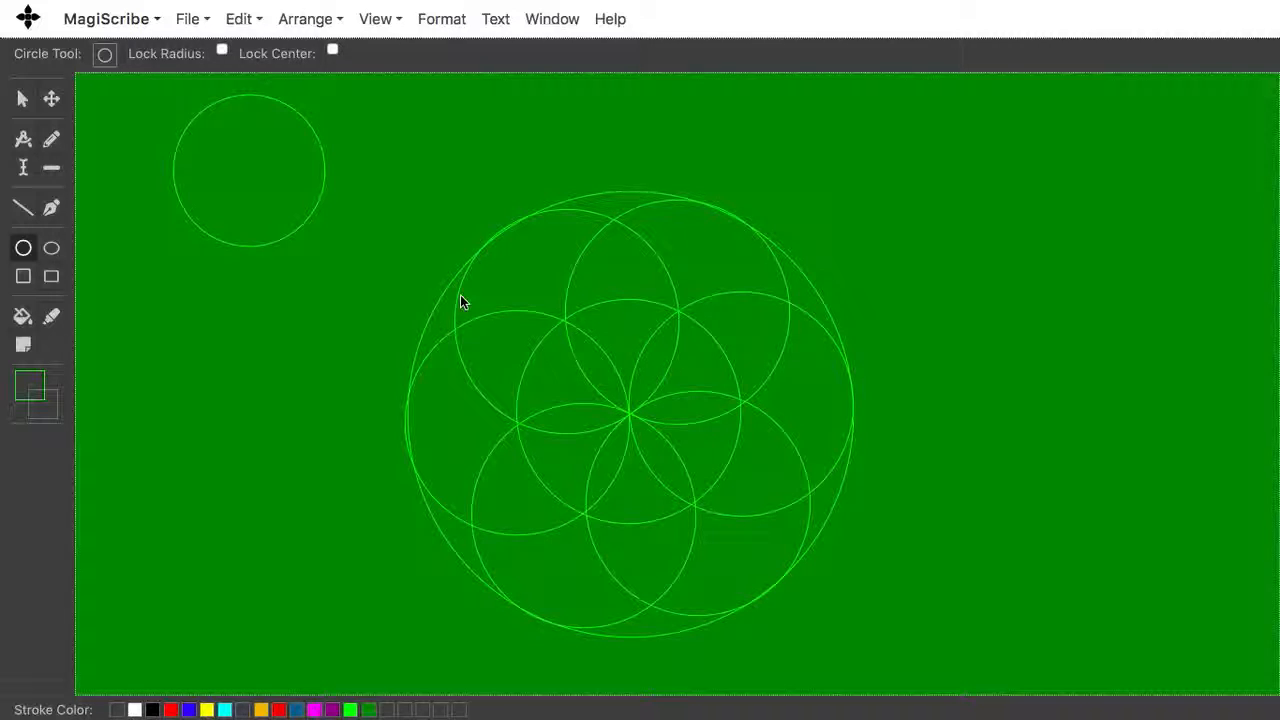
# Step: Clear the canvas
pyautogui.click(240, 19)
pyautogui.moveTo(230, 16)
pyautogui.click(266, 334)
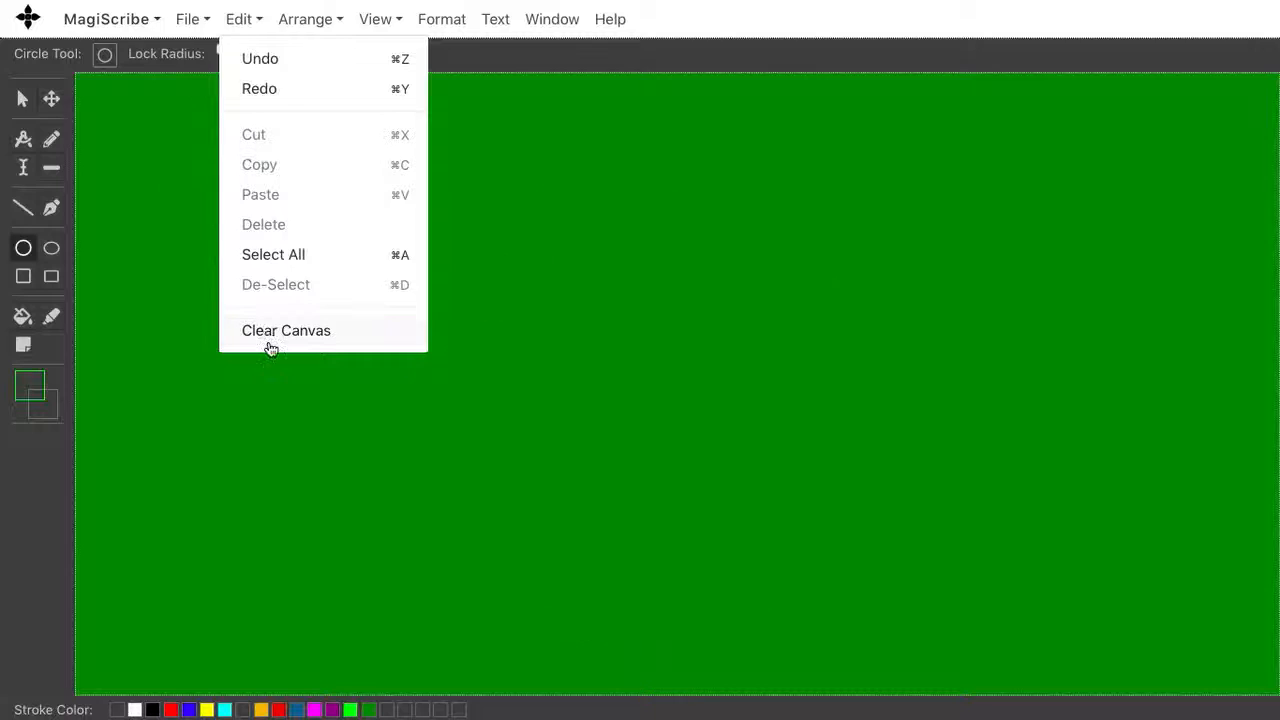
# Step: Change the canvas colour to white
pyautogui.click(134, 709)
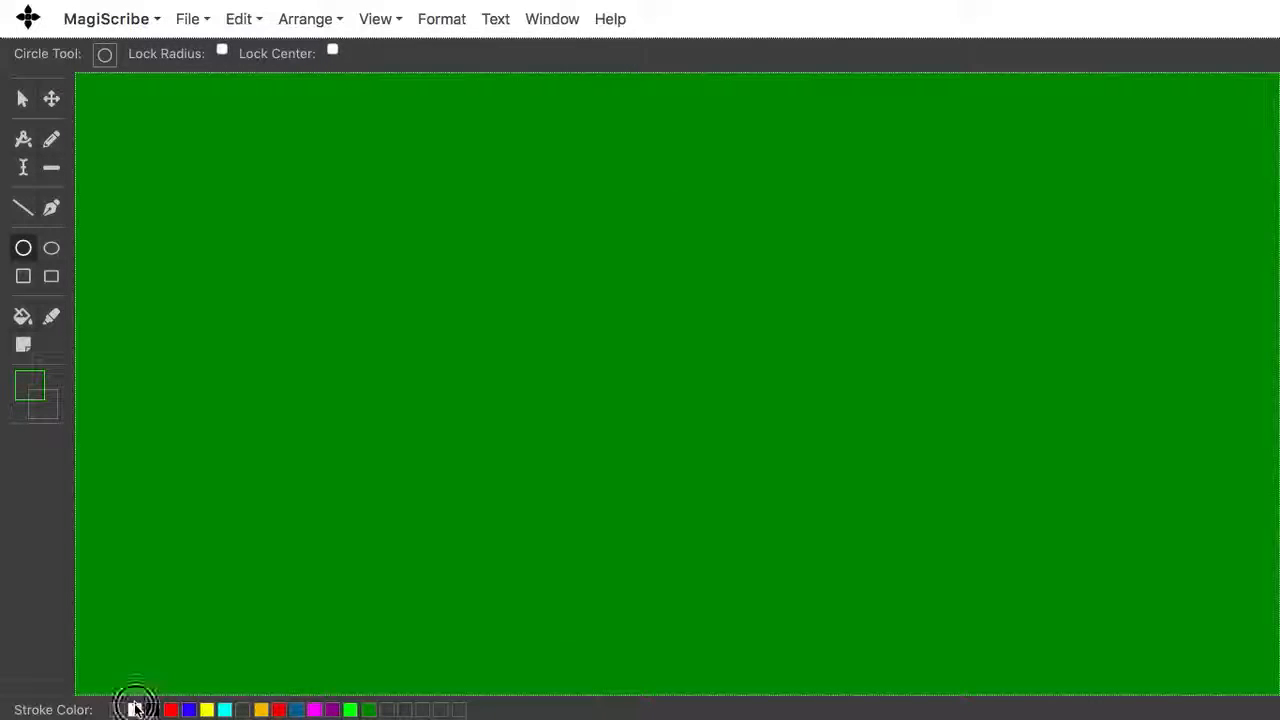
pyautogui.click(23, 344)
pyautogui.click(134, 709)
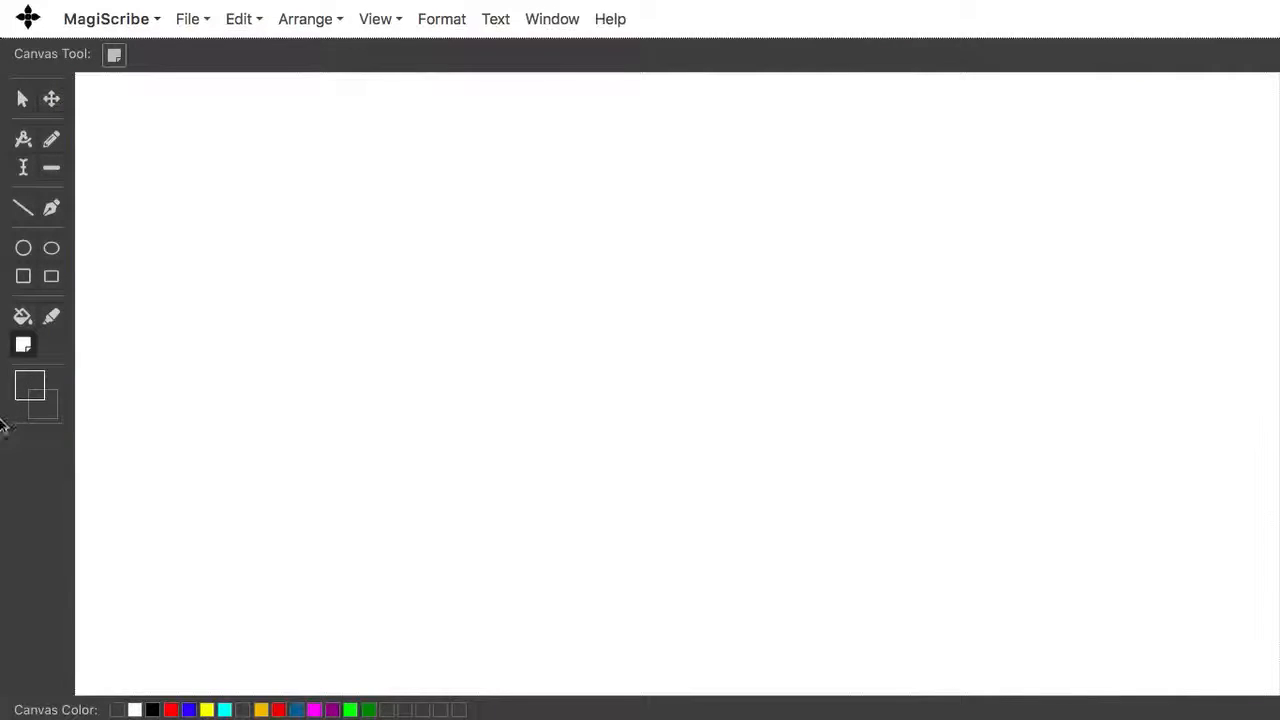
# Step: Set the stroke colour to black, the style to Solid and the weight to 2
pyautogui.click(24, 392)
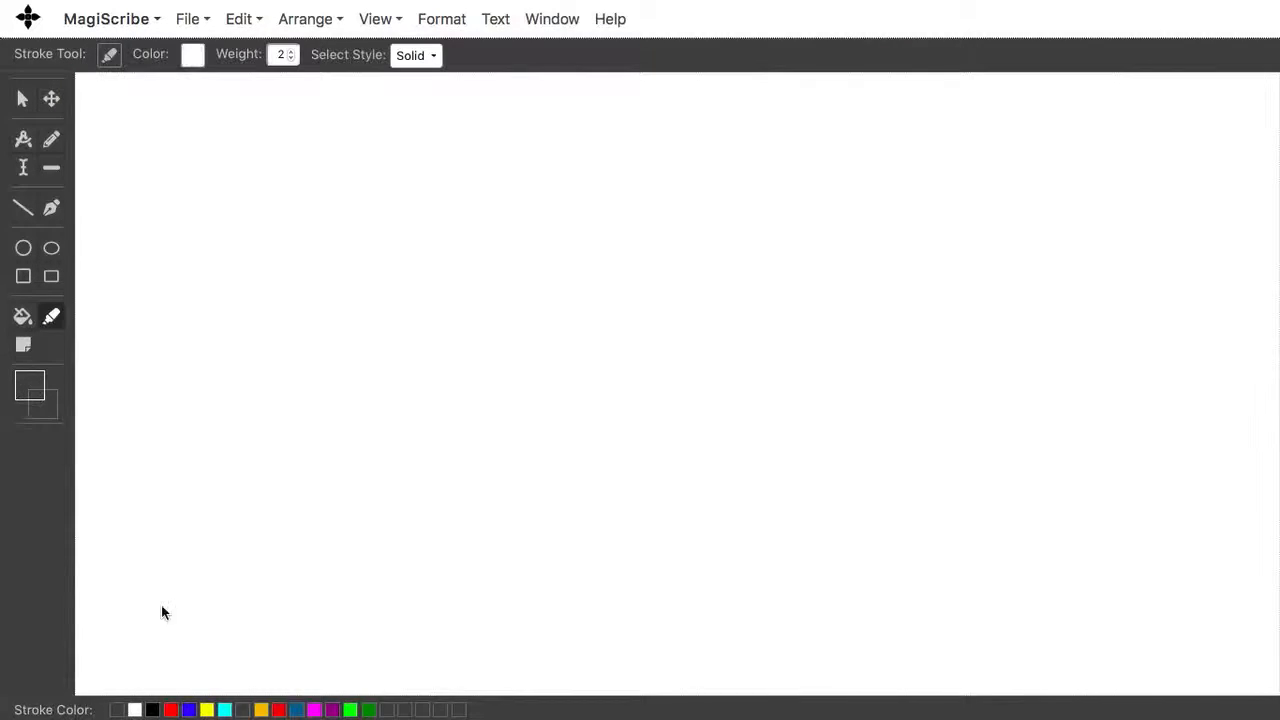
pyautogui.click(152, 709)
pyautogui.click(423, 57)
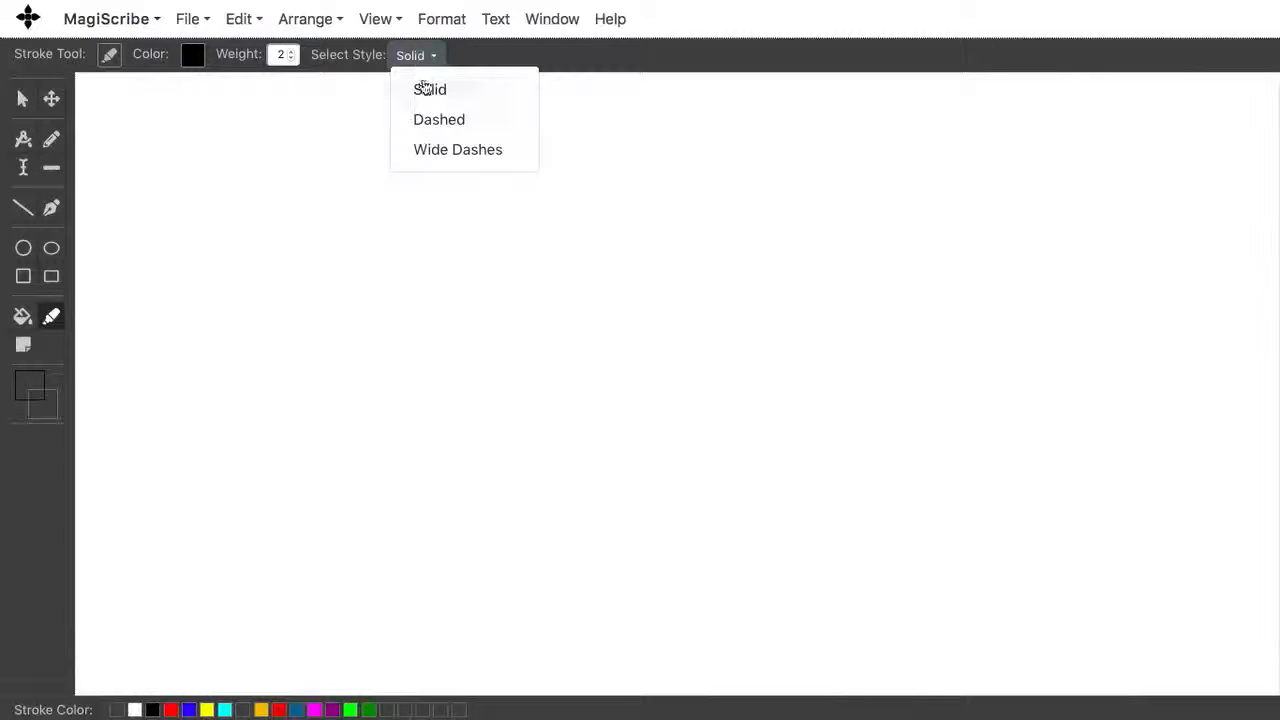
pyautogui.click(423, 92)
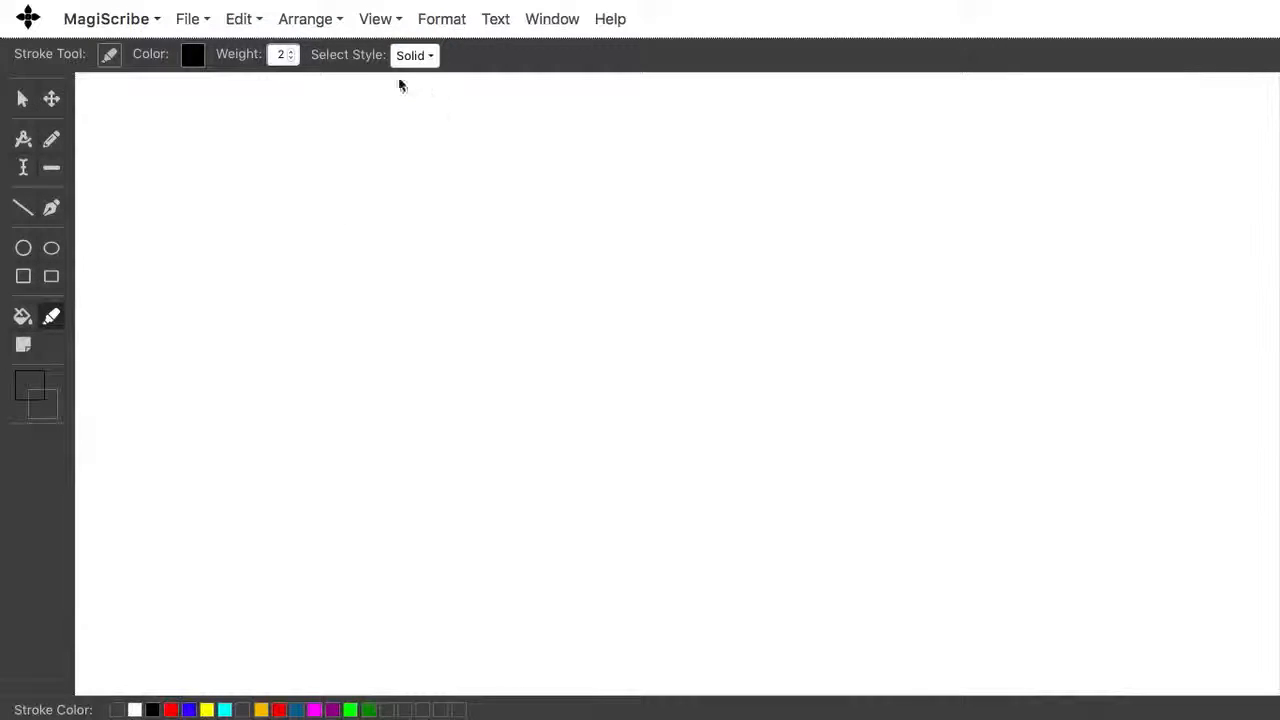
pyautogui.click(290, 57)
pyautogui.click(291, 51)
# Step: Draw two intersecting compass arcs of about 150 px radius from centres about 250 px apart
pyautogui.click(23, 139)
pyautogui.click(424, 342)
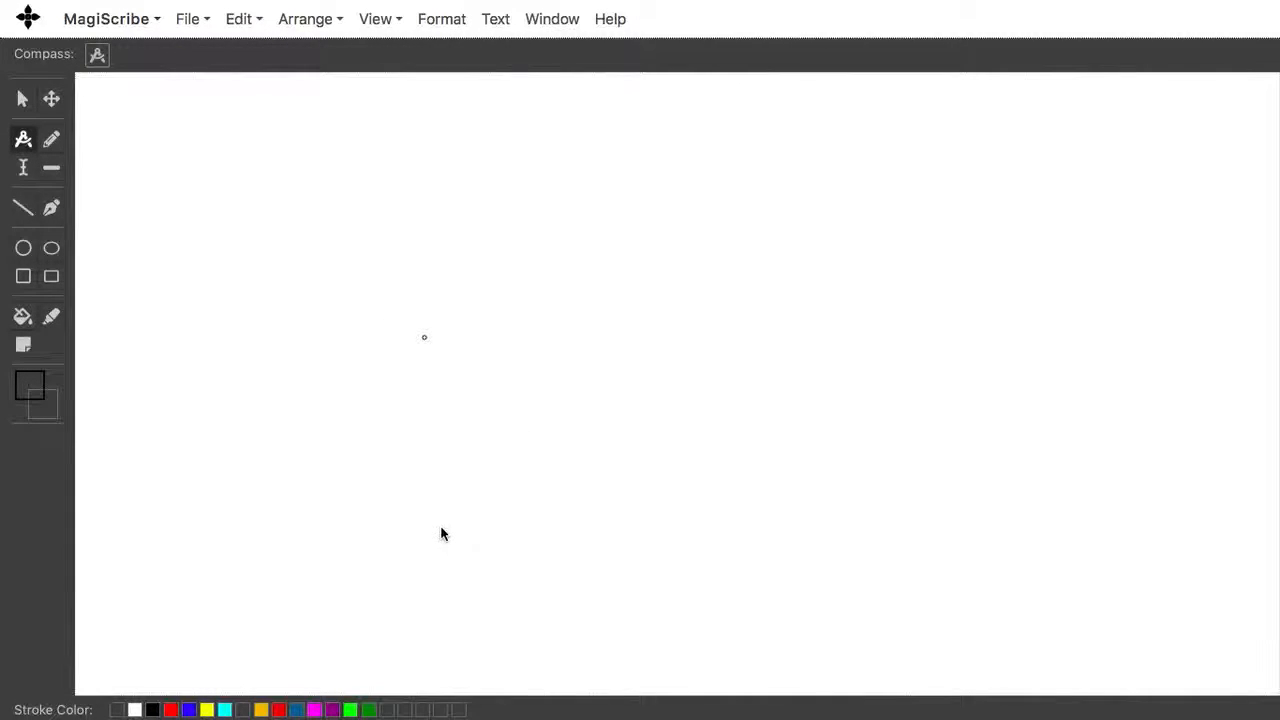
pyautogui.moveTo(442, 531)
pyautogui.mouseDown()
pyautogui.moveTo(577, 393)
pyautogui.moveTo(522, 176)
pyautogui.mouseUp()
pyautogui.click(737, 330)
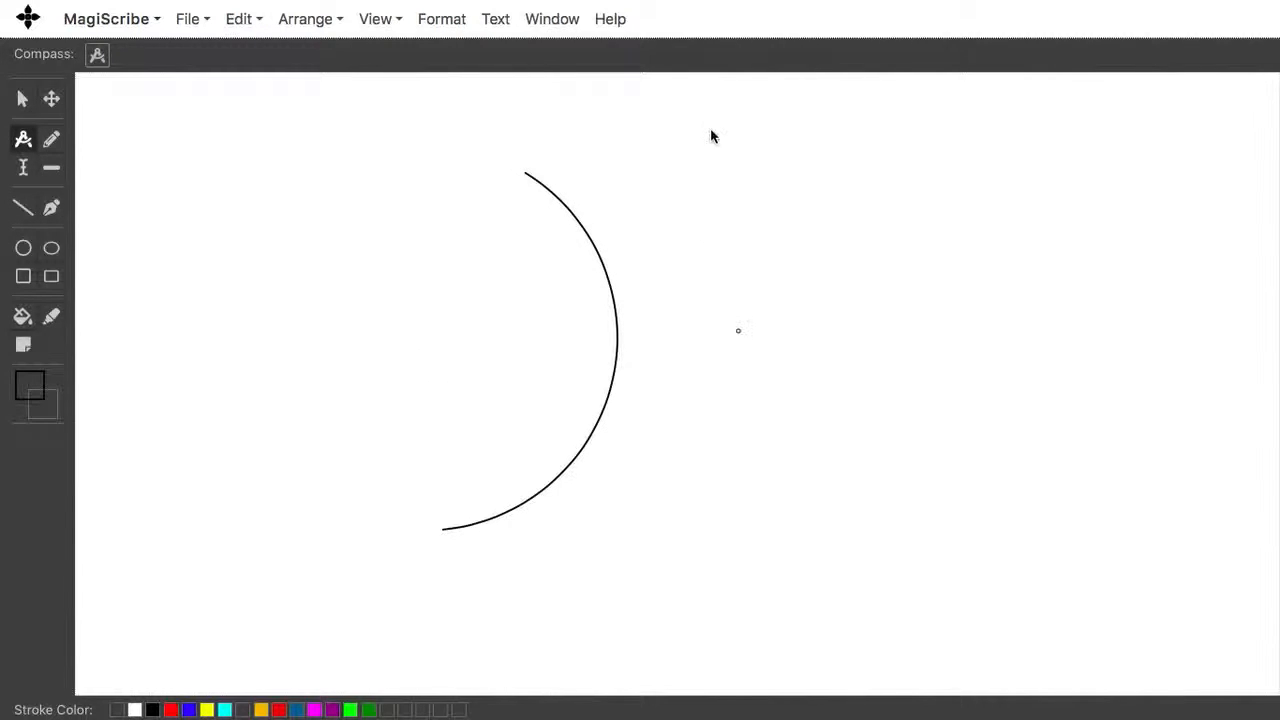
pyautogui.moveTo(721, 159)
pyautogui.mouseDown()
pyautogui.moveTo(550, 323)
pyautogui.moveTo(577, 551)
pyautogui.moveTo(736, 560)
pyautogui.mouseUp()
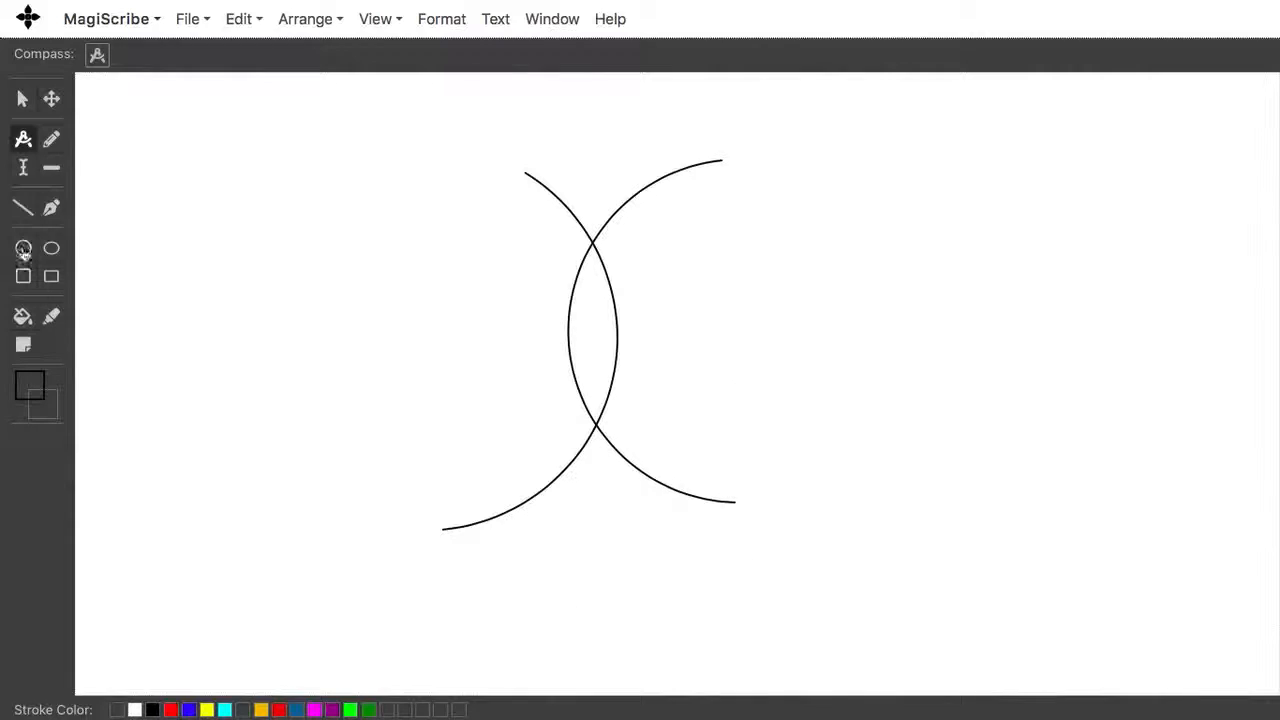
# Step: Draw two straight stylus lines, one at the canvas's left and one crossing the lower right arc
pyautogui.click(51, 140)
pyautogui.click(333, 531)
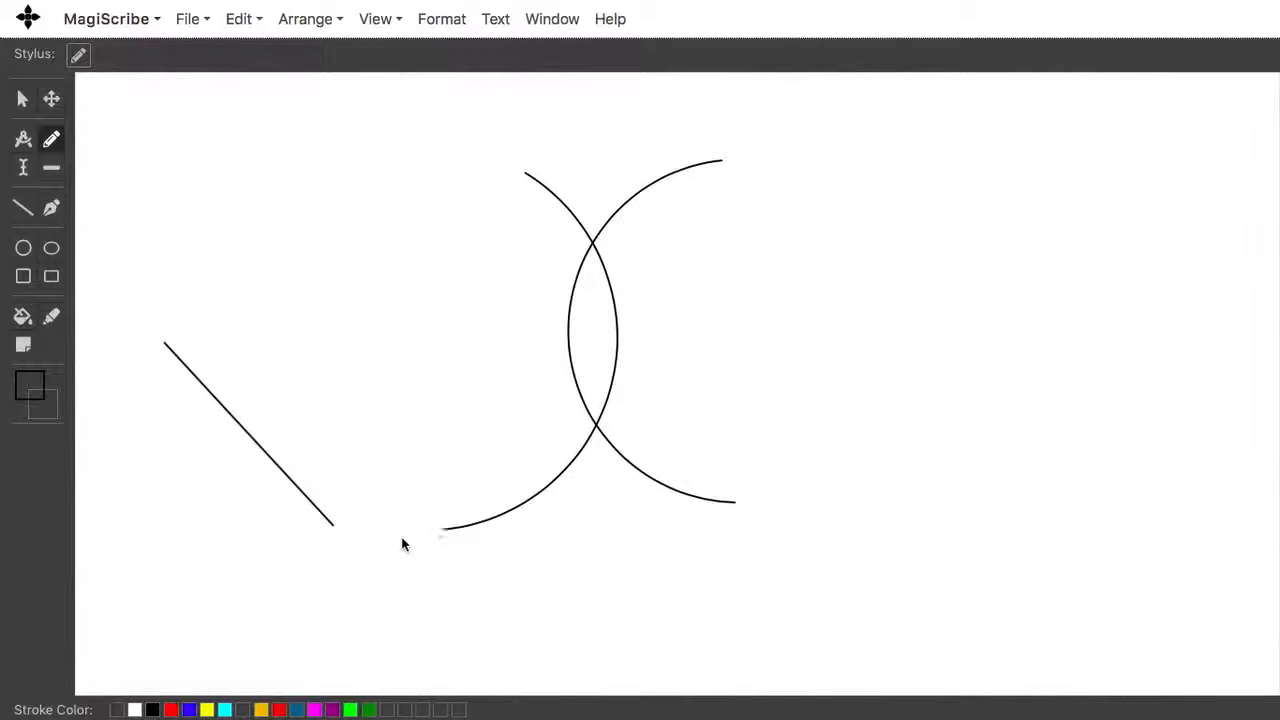
pyautogui.click(565, 564)
pyautogui.click(803, 375)
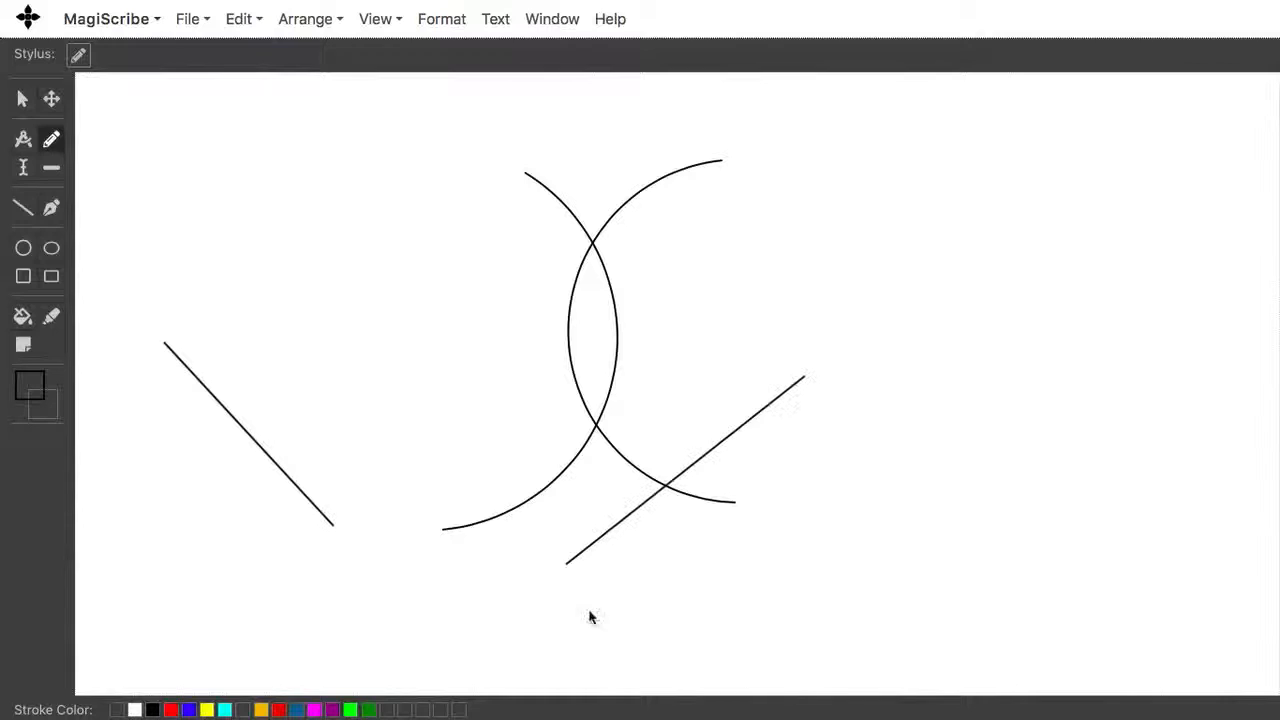
# Step: Set the stroke to red Wide Dashes of weight 6 and draw a line across the arcs' upper intersection
pyautogui.click(23, 391)
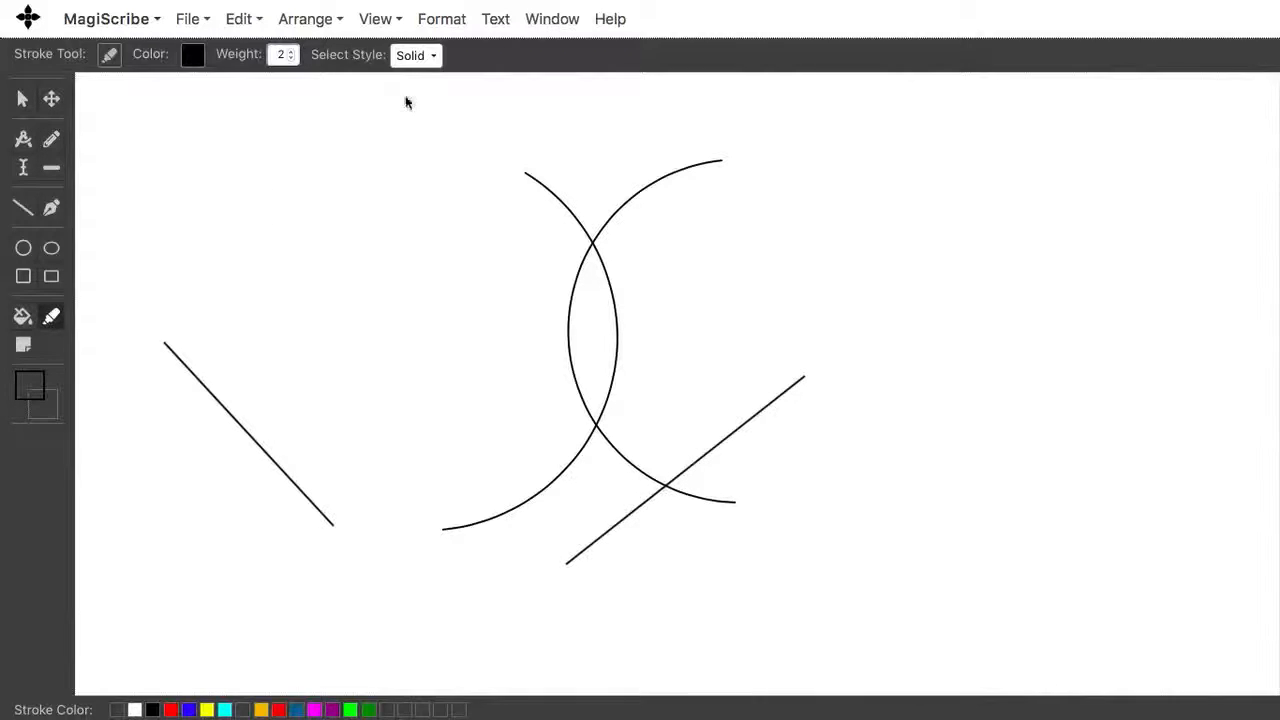
pyautogui.click(415, 58)
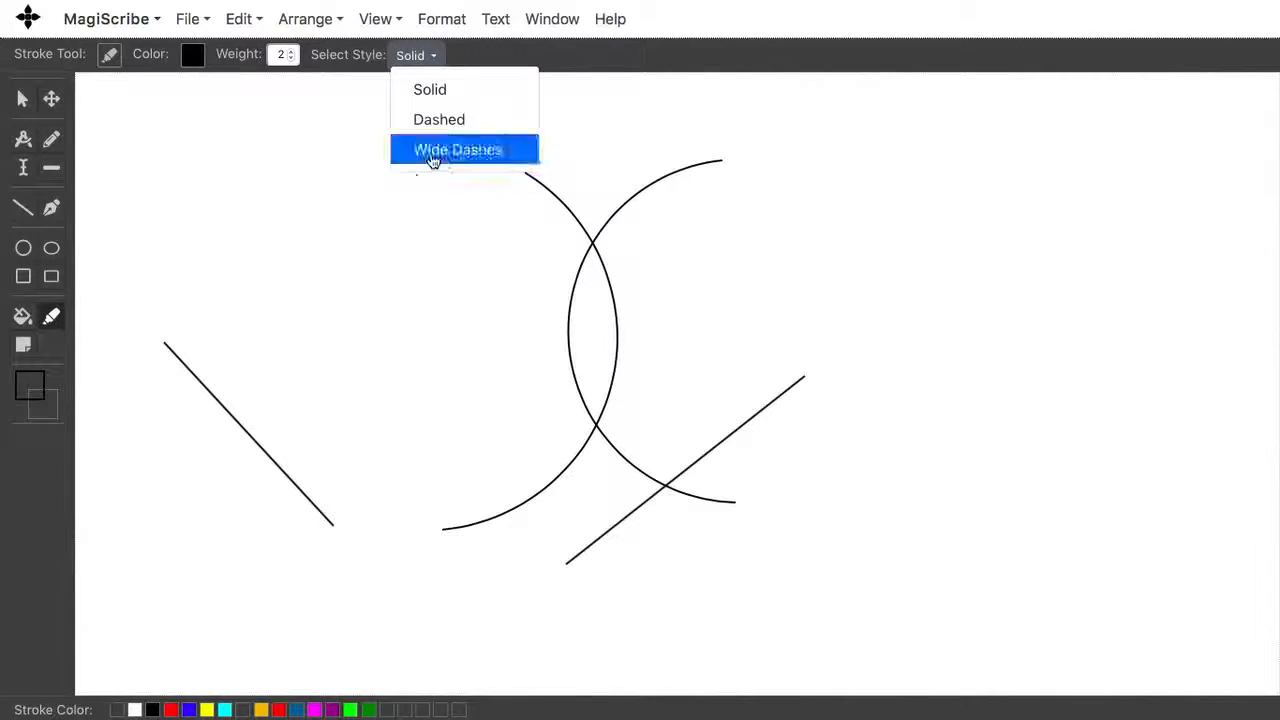
pyautogui.click(432, 152)
pyautogui.click(289, 52)
pyautogui.click(289, 52)
pyautogui.click(289, 52)
pyautogui.click(289, 52)
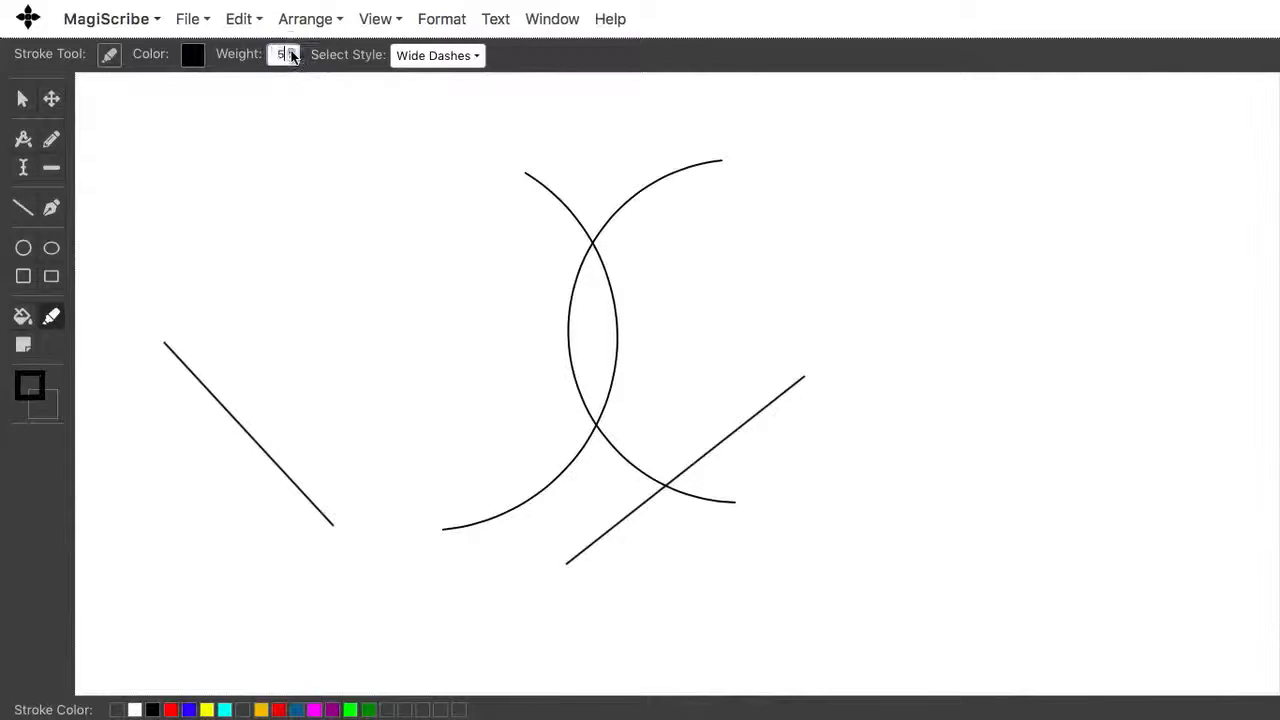
pyautogui.click(279, 709)
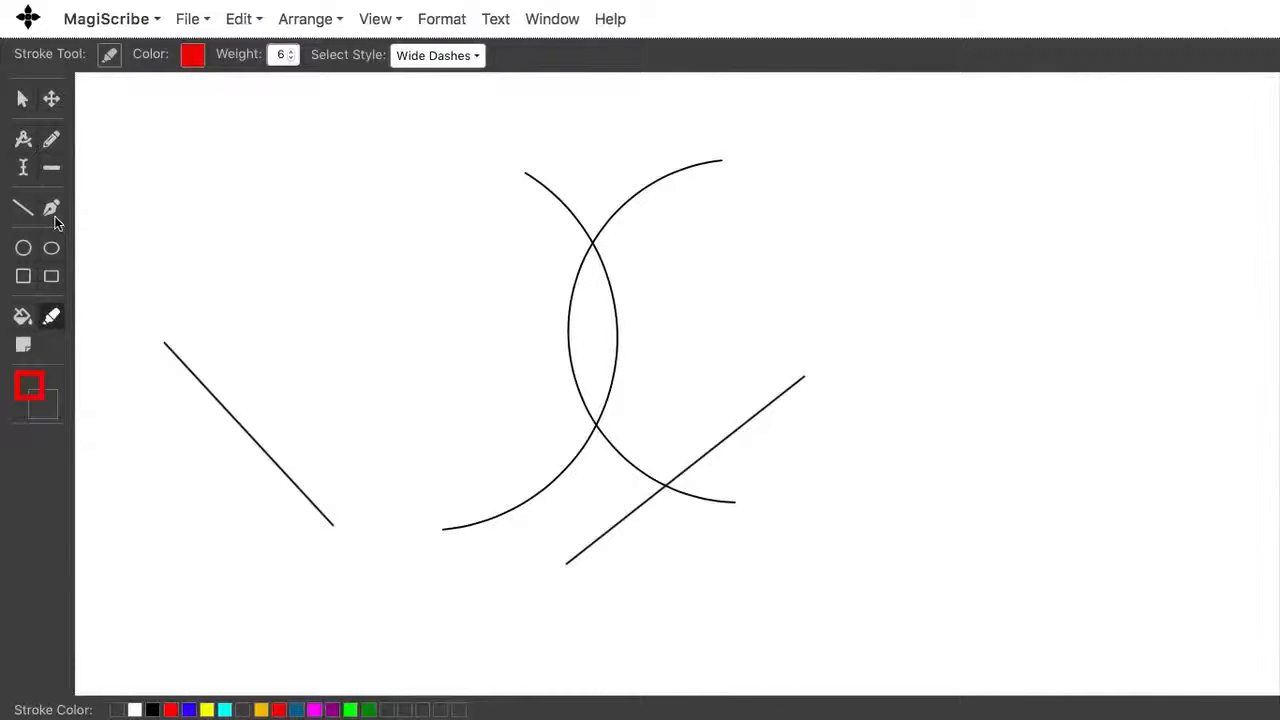
pyautogui.click(23, 207)
pyautogui.moveTo(457, 226); pyautogui.dragTo(988, 261)
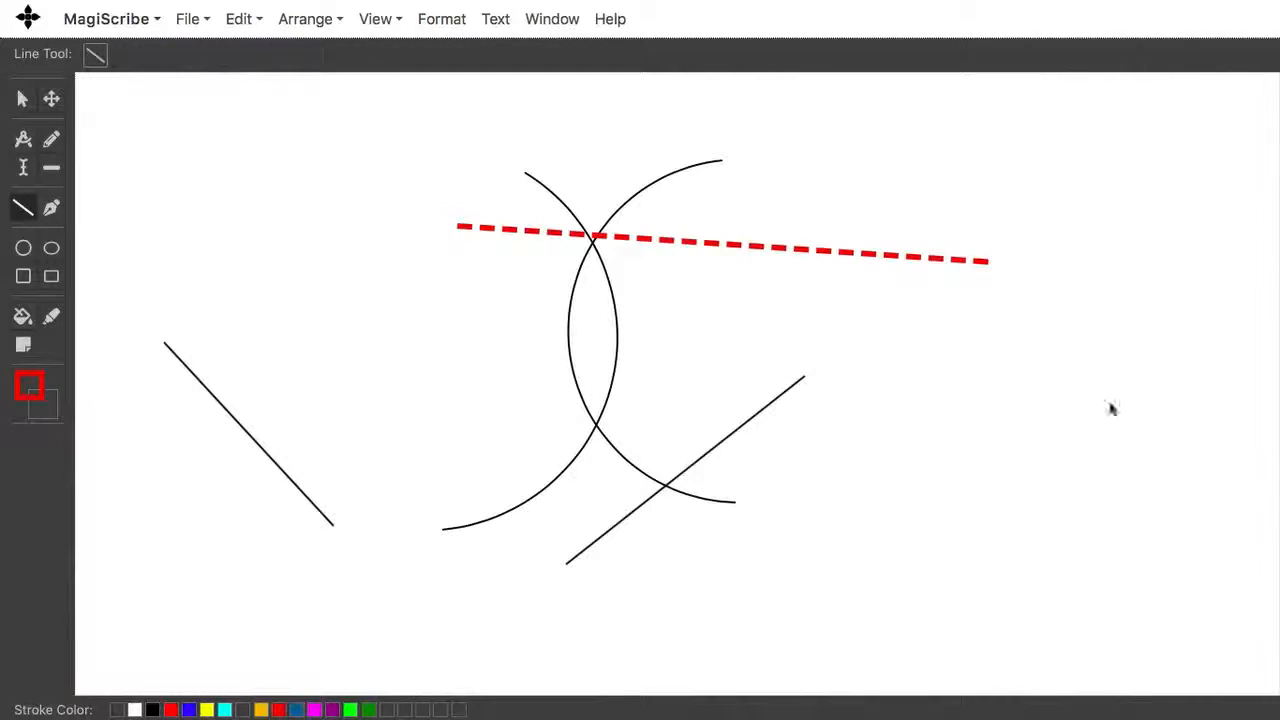
# Step: Draw a blue dashed pen path with two segments running down and across towards the arcs
pyautogui.click(52, 210)
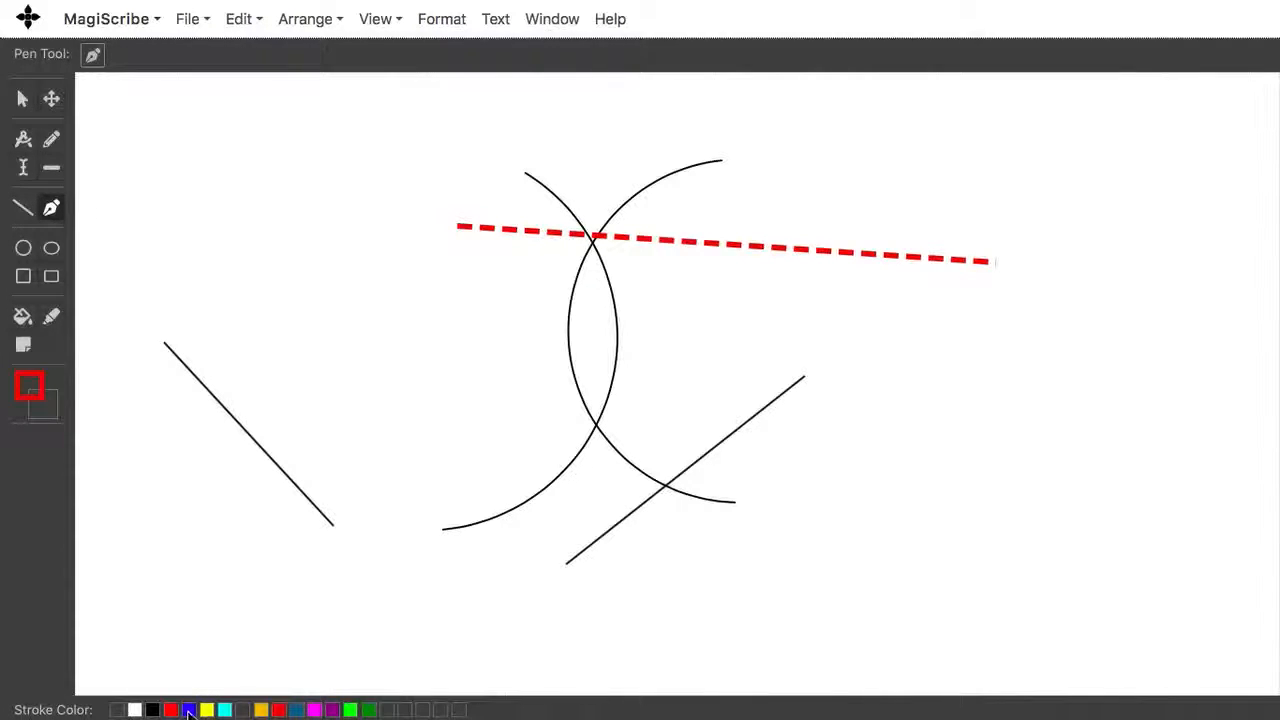
pyautogui.click(189, 710)
pyautogui.moveTo(370, 327); pyautogui.dragTo(356, 423)
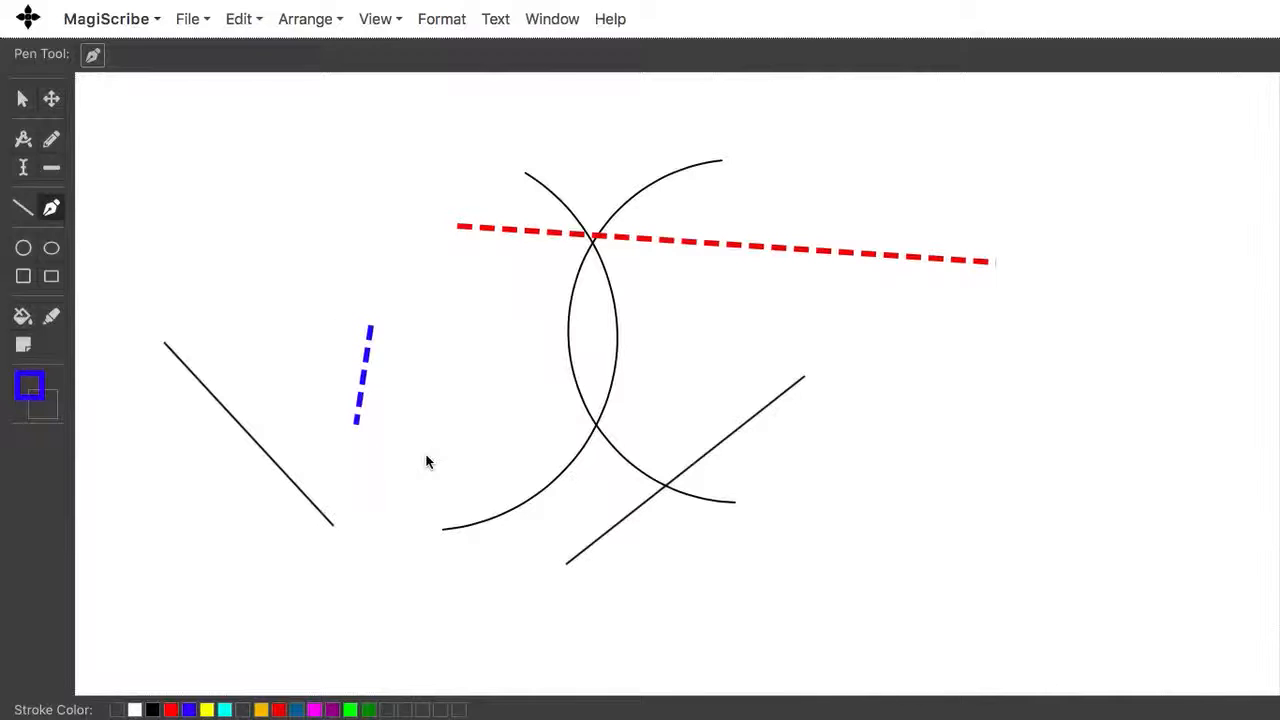
pyautogui.moveTo(426, 461); pyautogui.dragTo(556, 497)
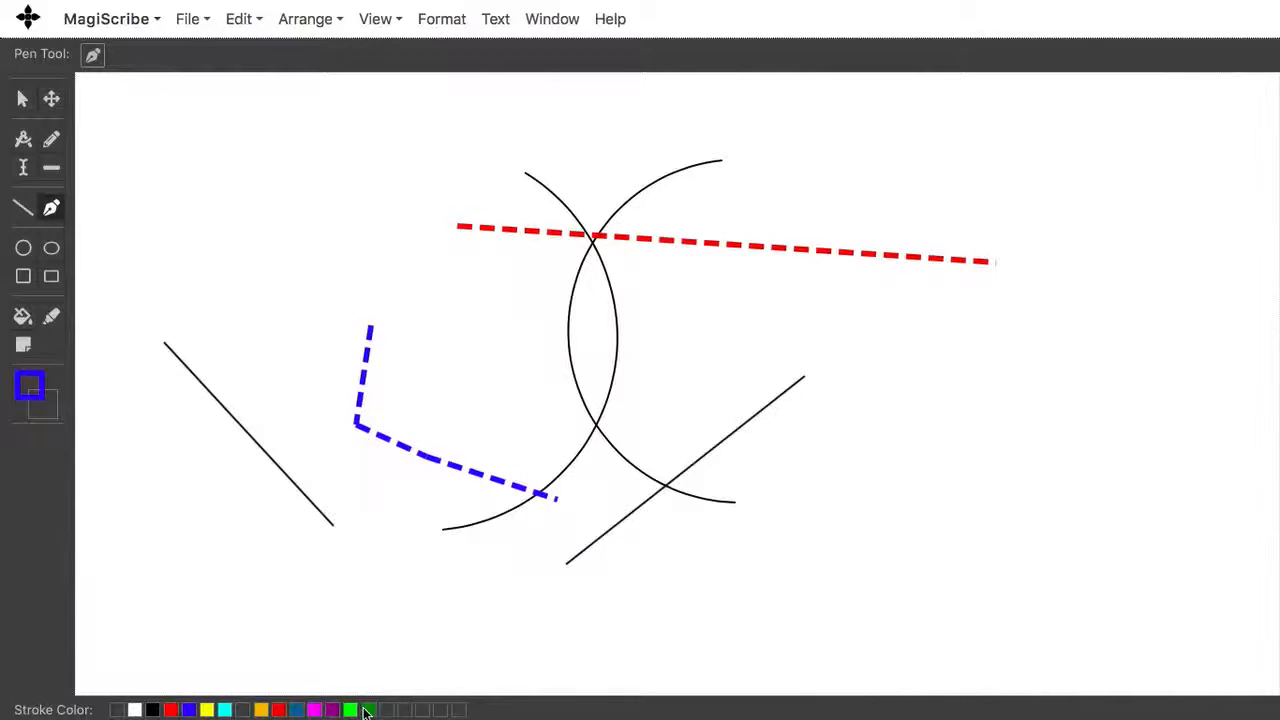
# Step: Extend the pen path with further segments in teal, blue, yellow and black
pyautogui.click(298, 710)
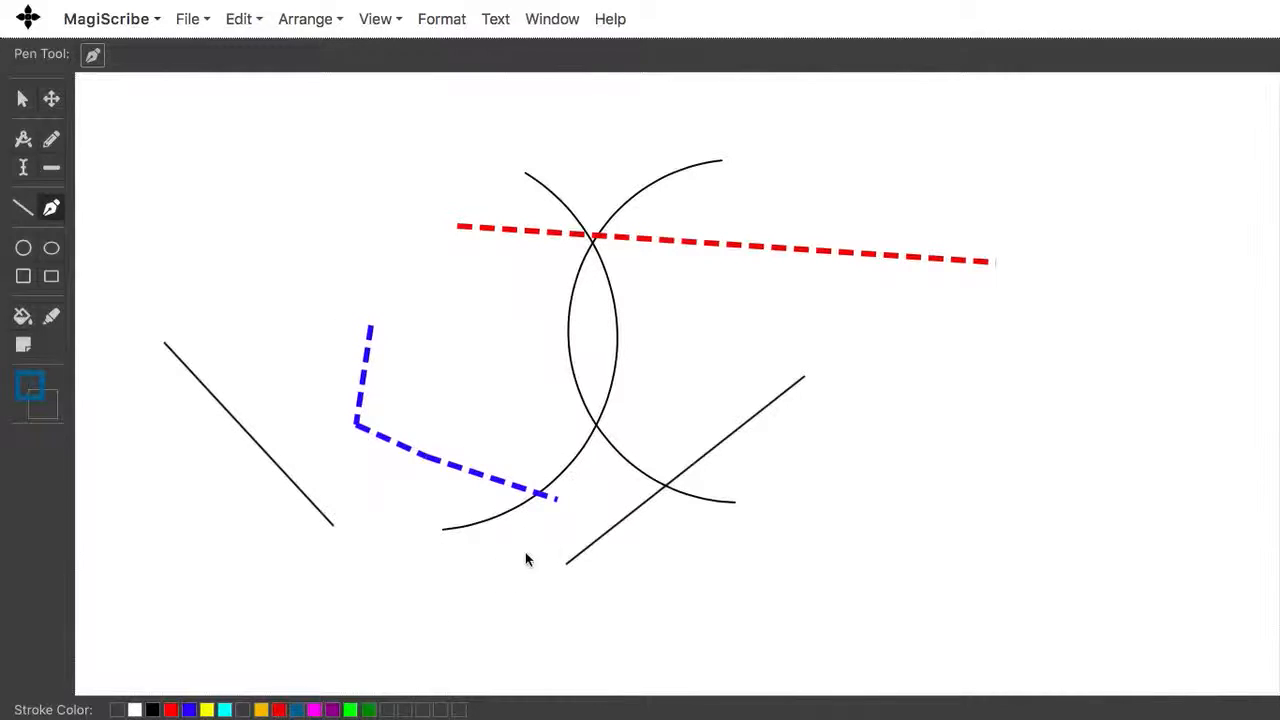
pyautogui.click(613, 461)
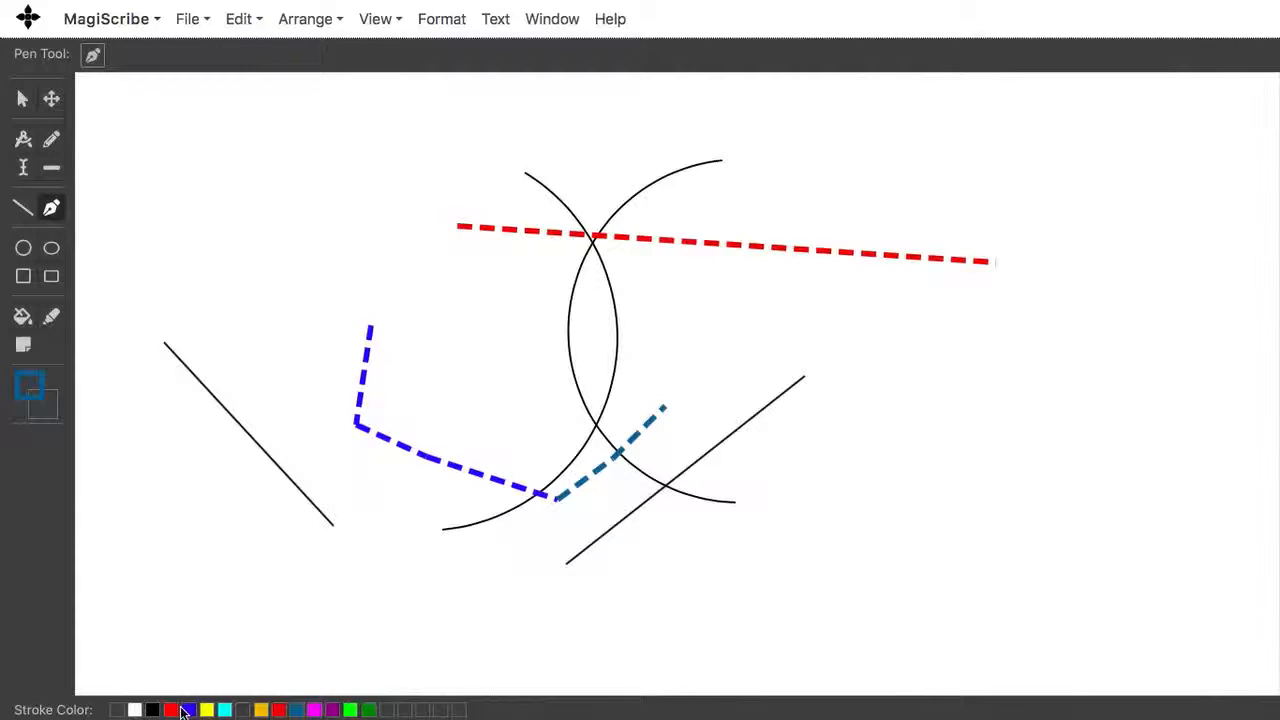
pyautogui.click(189, 710)
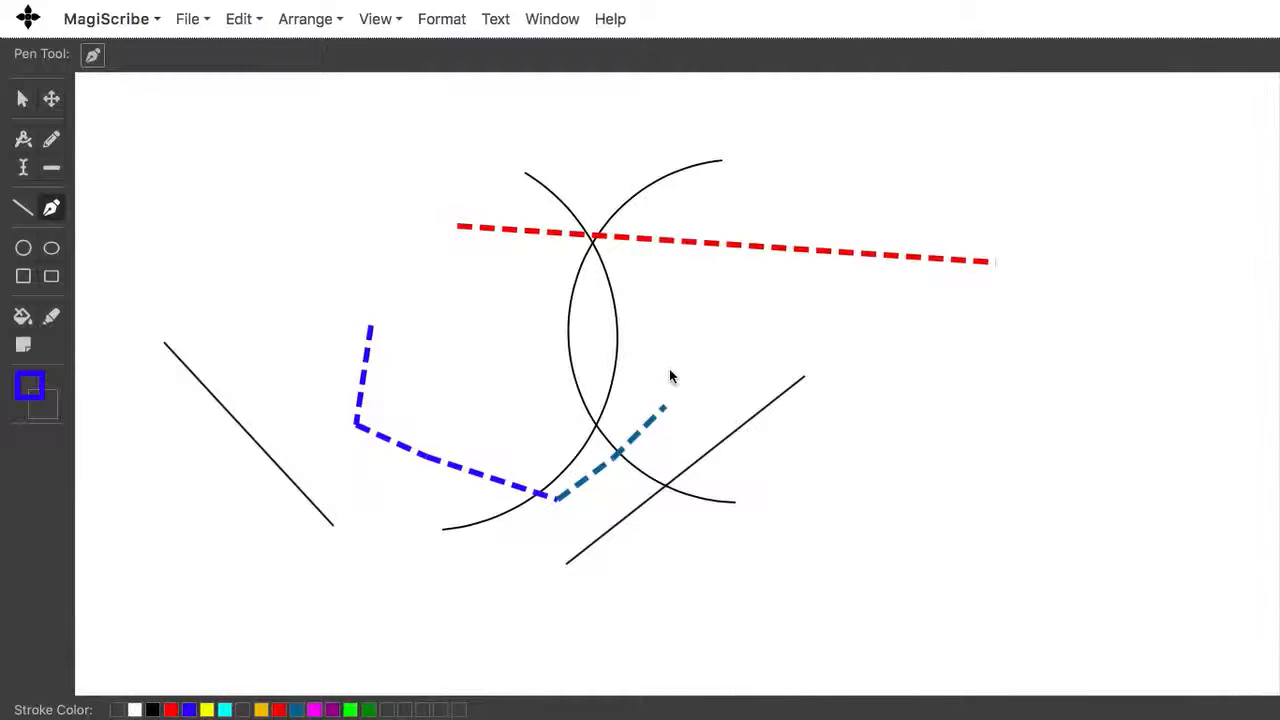
pyautogui.click(671, 372)
pyautogui.click(207, 710)
pyautogui.click(696, 367)
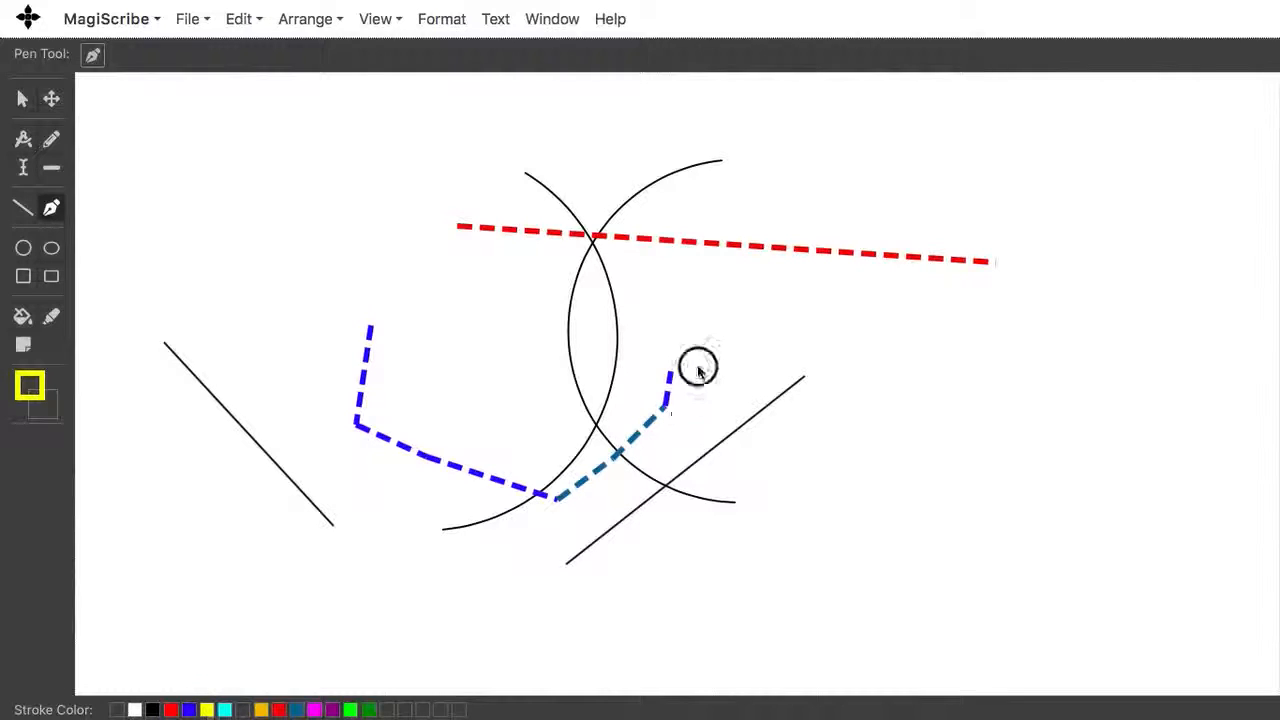
pyautogui.click(767, 346)
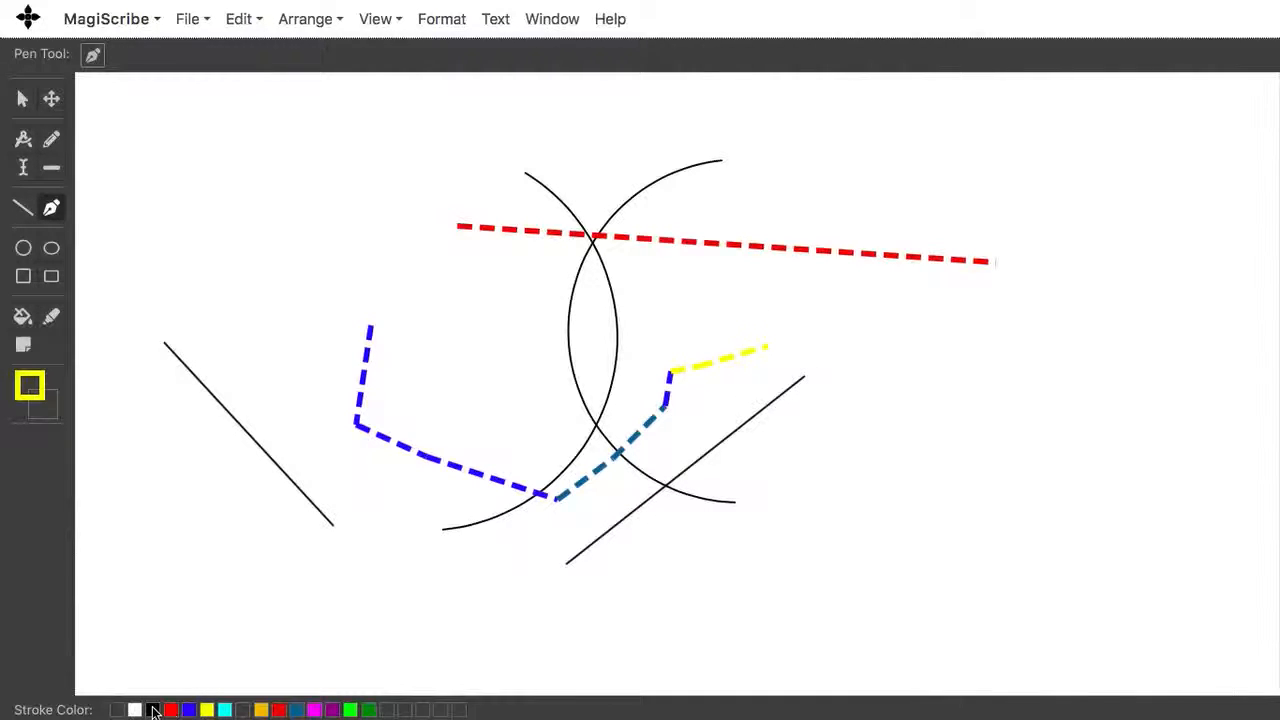
pyautogui.click(153, 710)
pyautogui.click(745, 325)
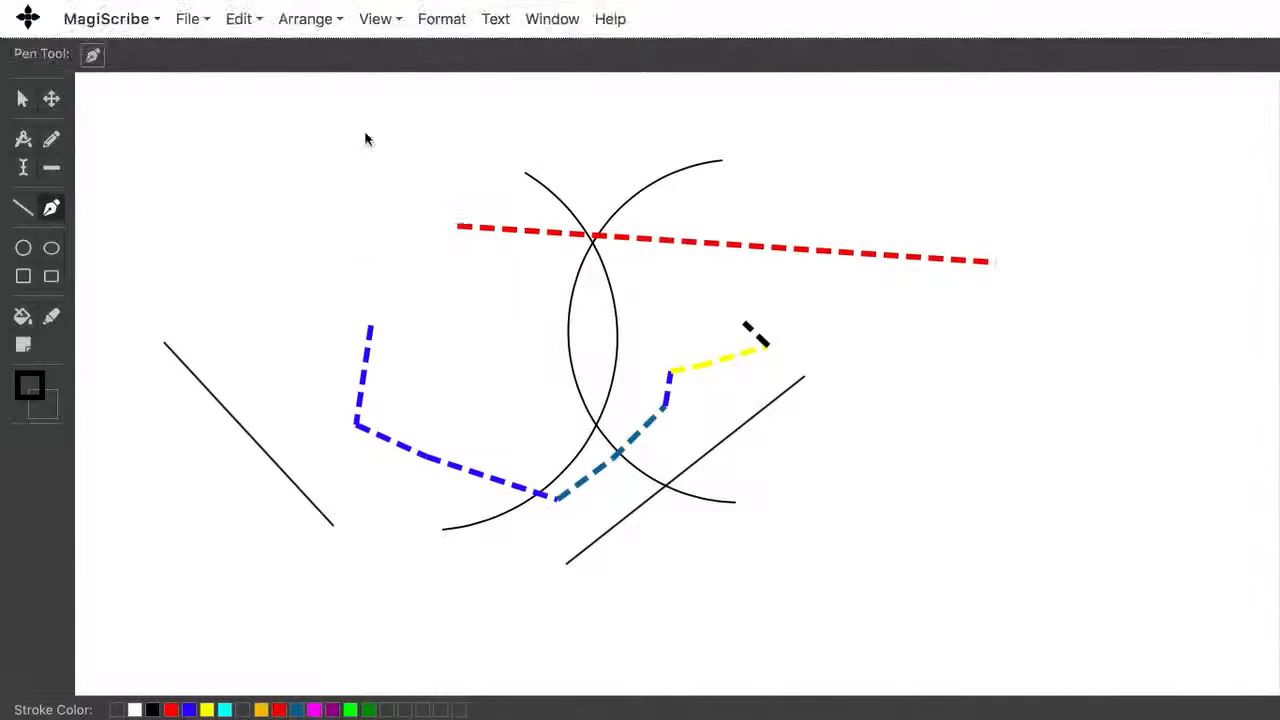
# Step: Apply the Canvas Grid background, then switch to the Canvas Parchment background
pyautogui.moveTo(385, 25)
pyautogui.click(386, 57)
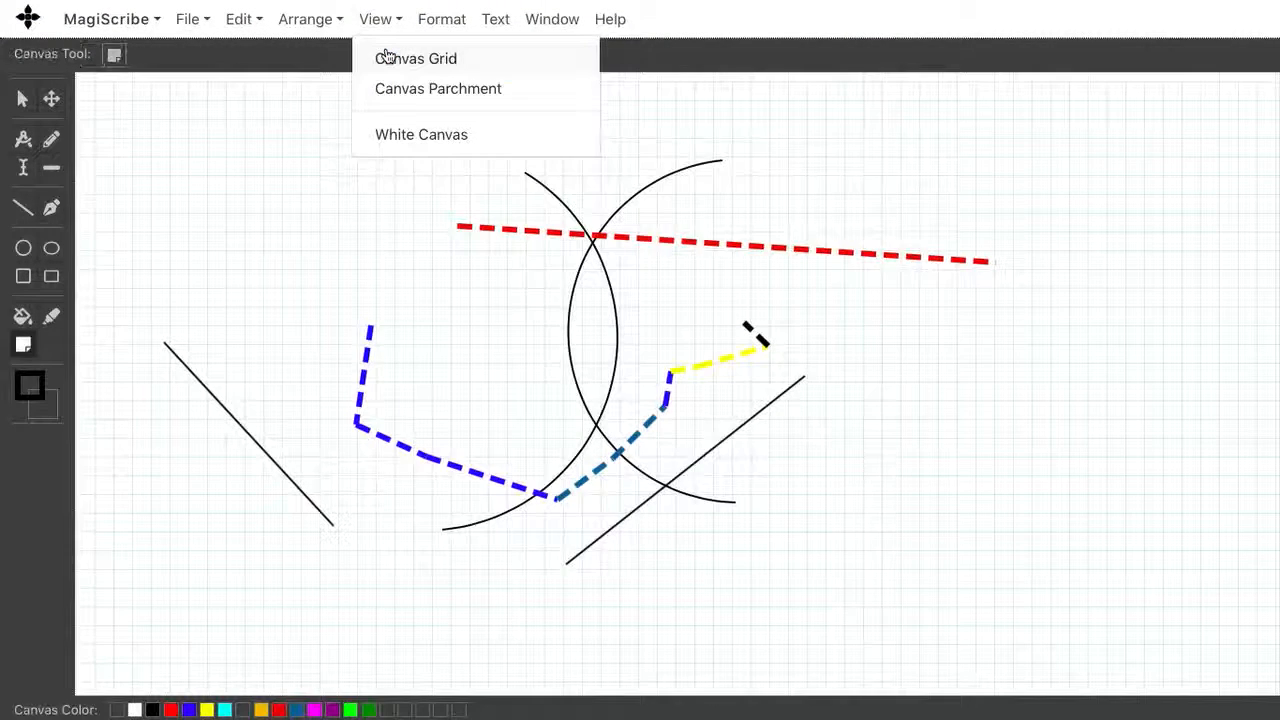
pyautogui.click(380, 90)
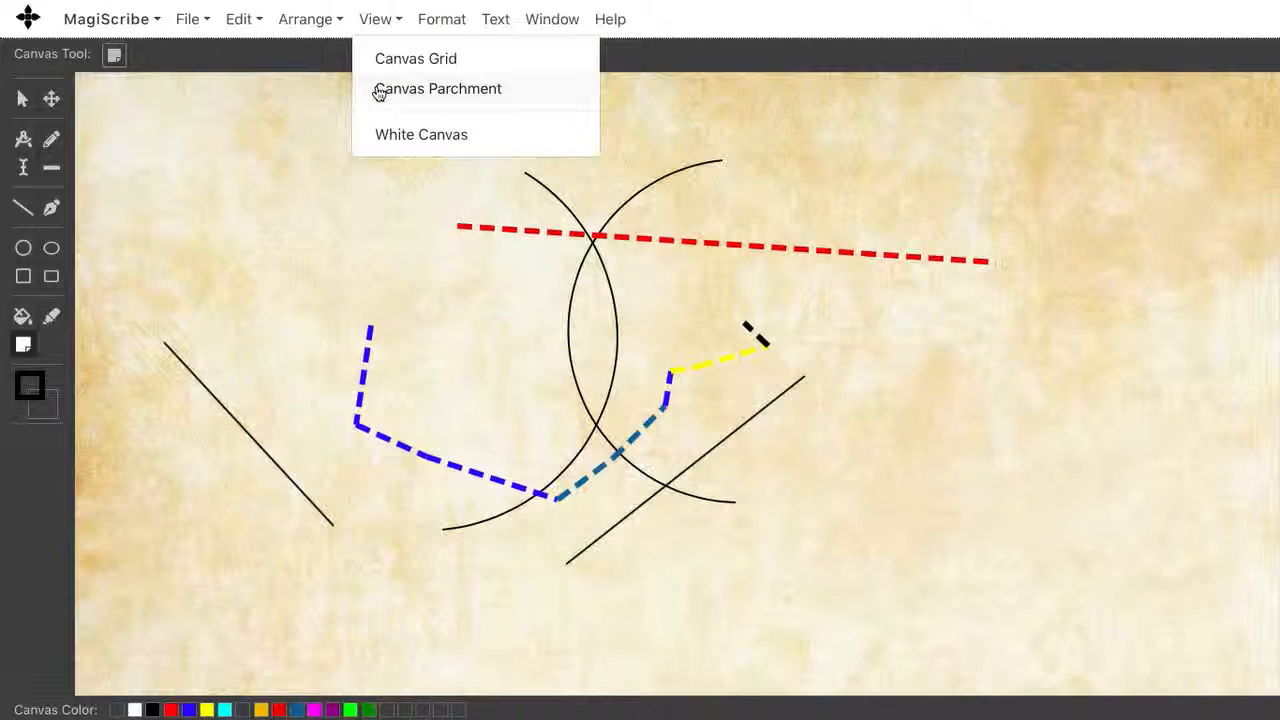
pyautogui.moveTo(600, 8)
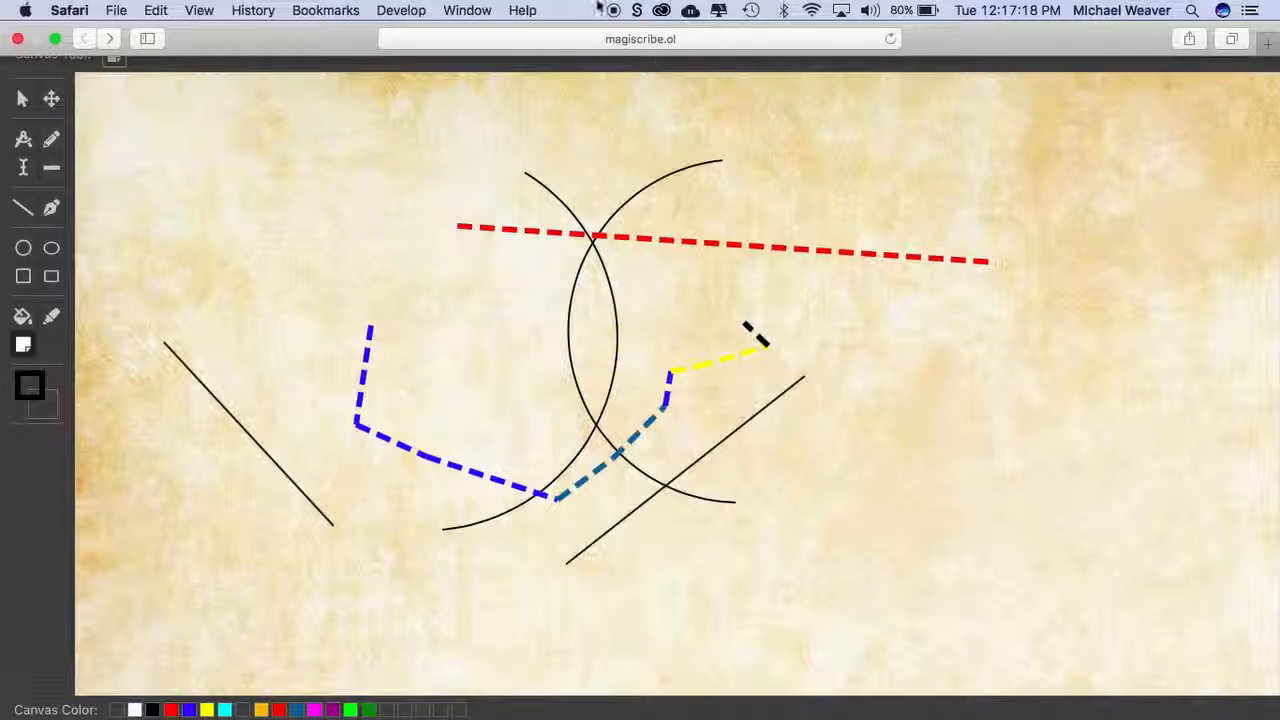